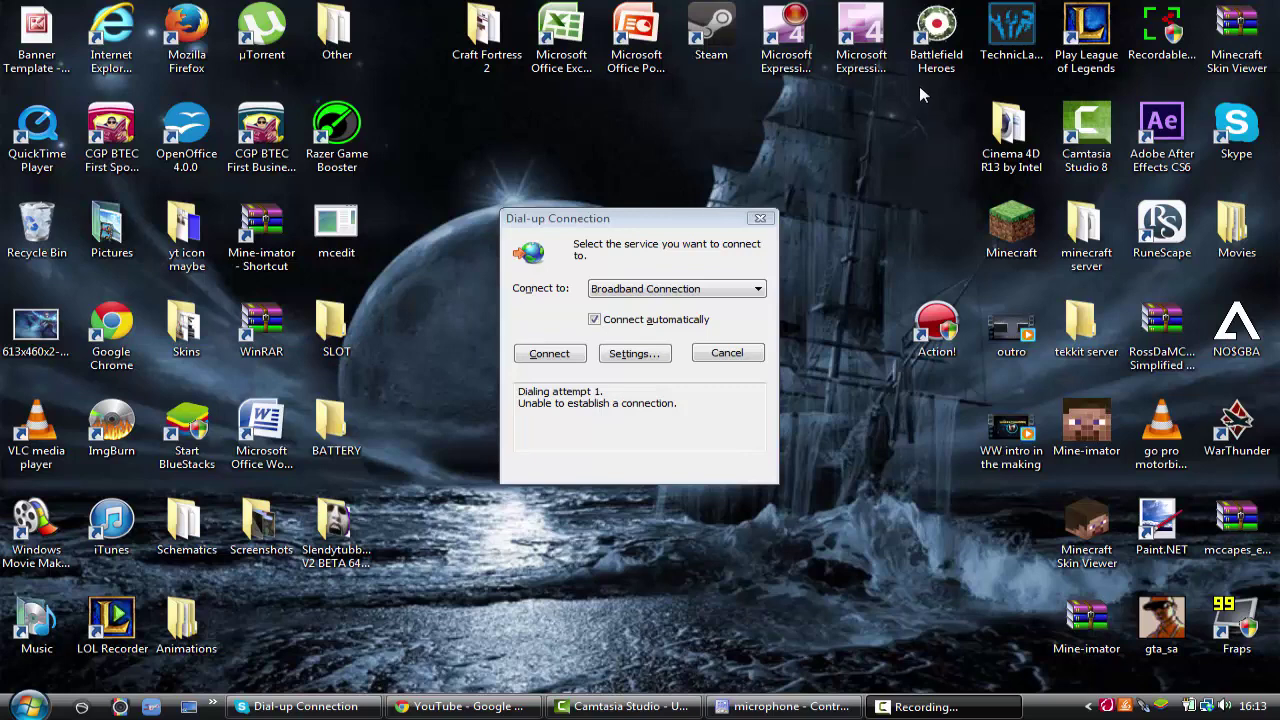
- Check the empty untitled Camtasia project, rewind its playhead to the start, and minimize it
left_click(625, 706)
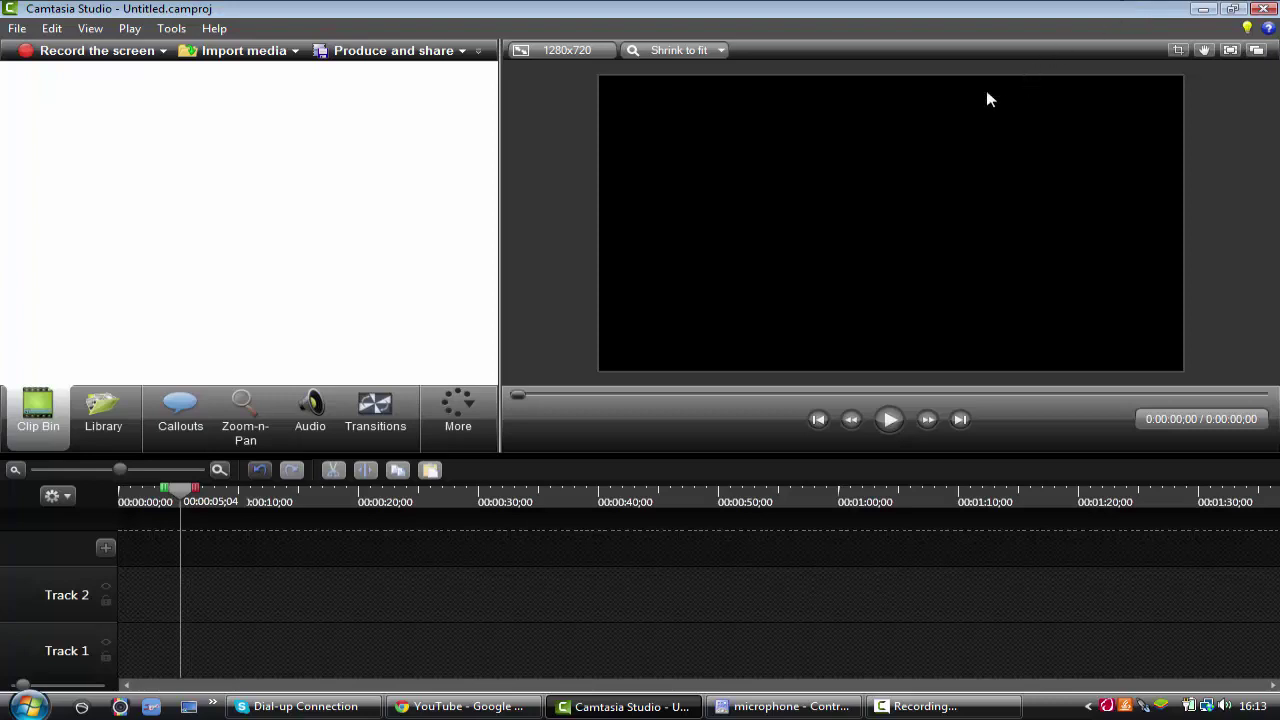
left_click_drag(186, 498, 103, 508)
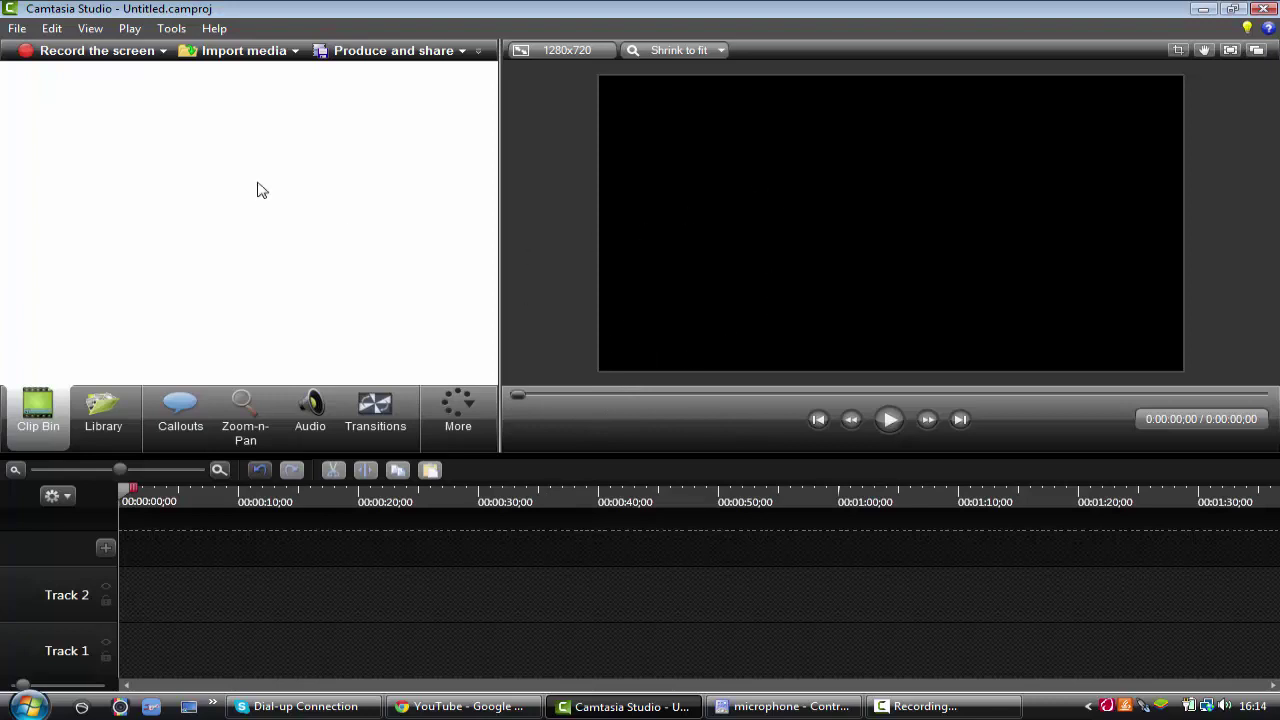
left_click(1207, 10)
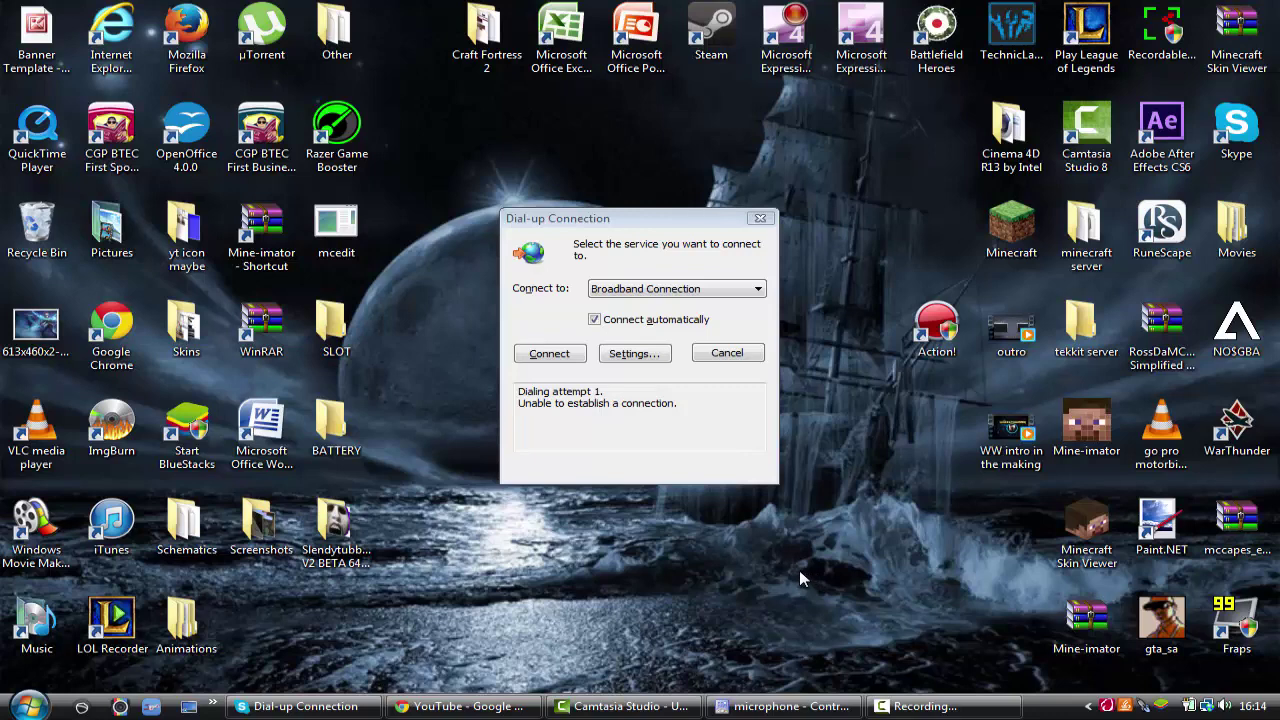
- Search YouTube for 'deadmau5 see ya'
left_click(462, 706)
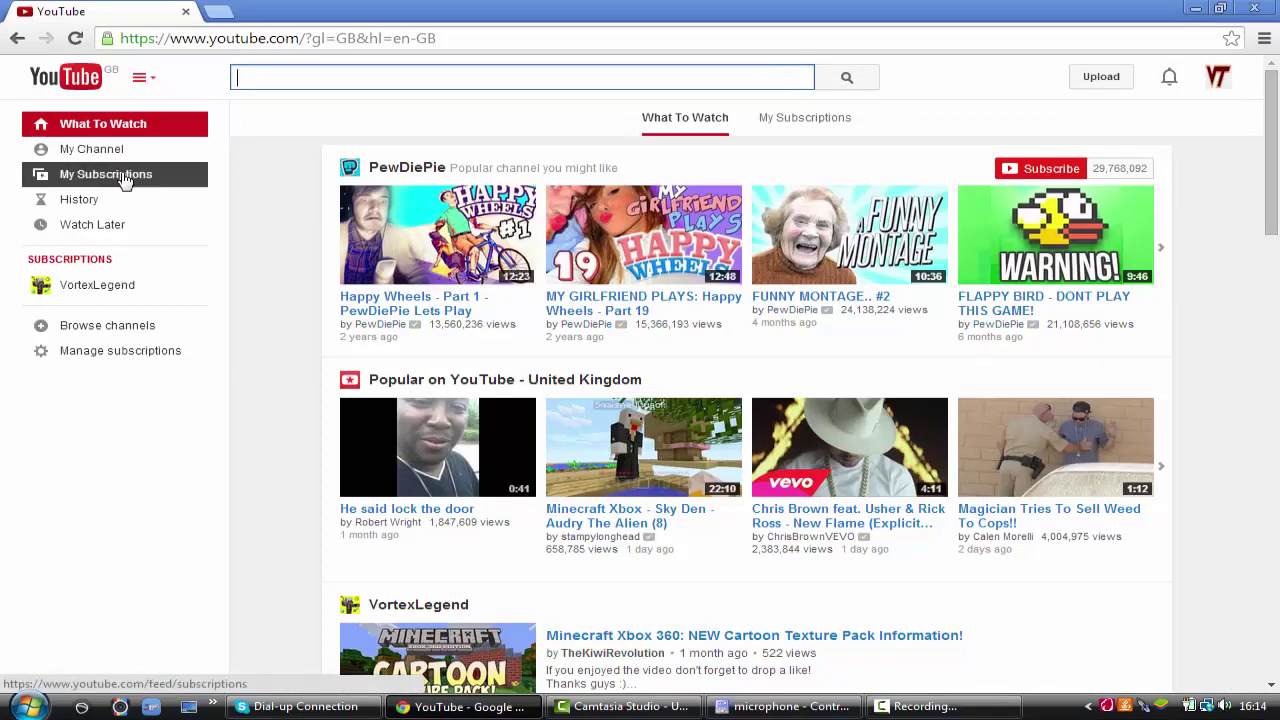
left_click(381, 87)
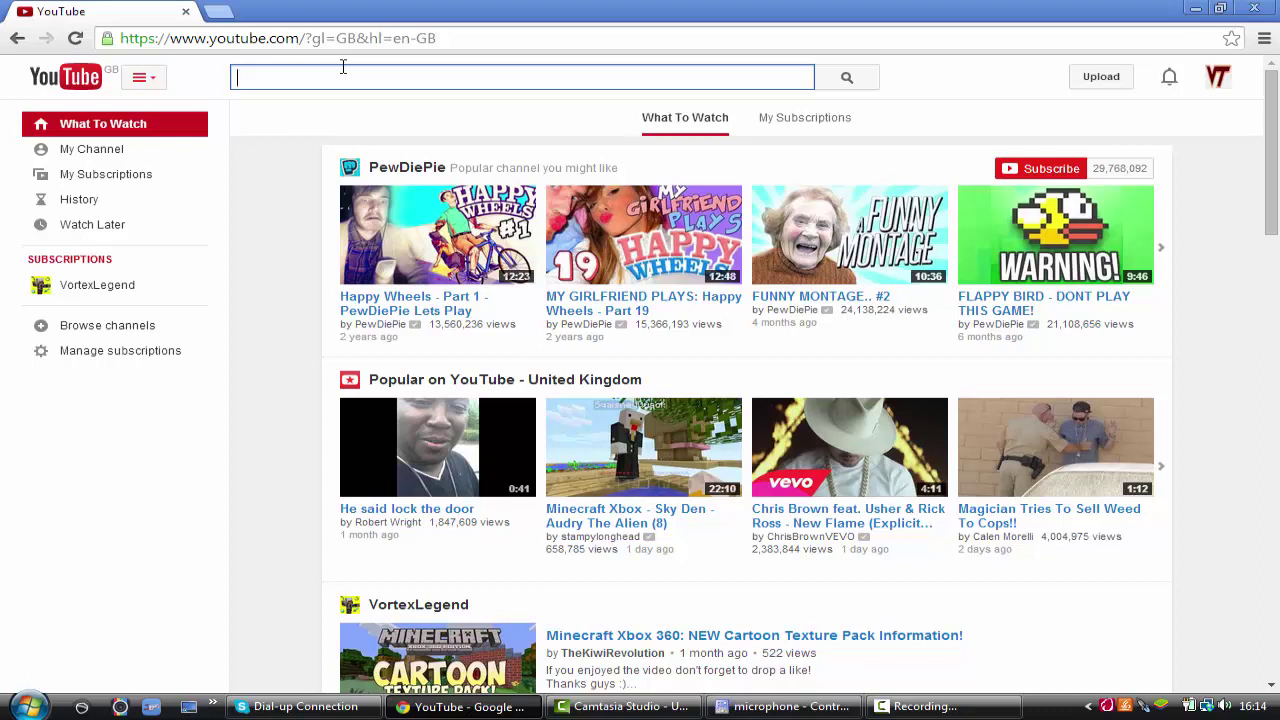
type("dead")
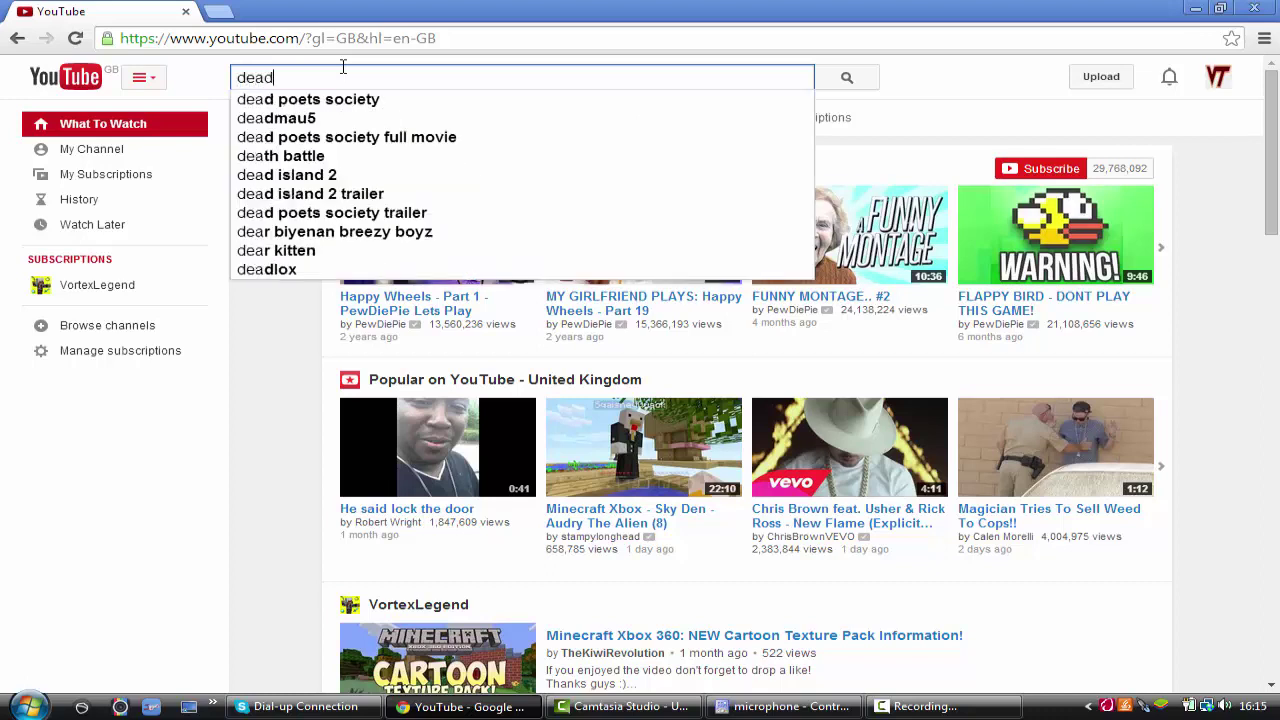
type("mau5 see ya")
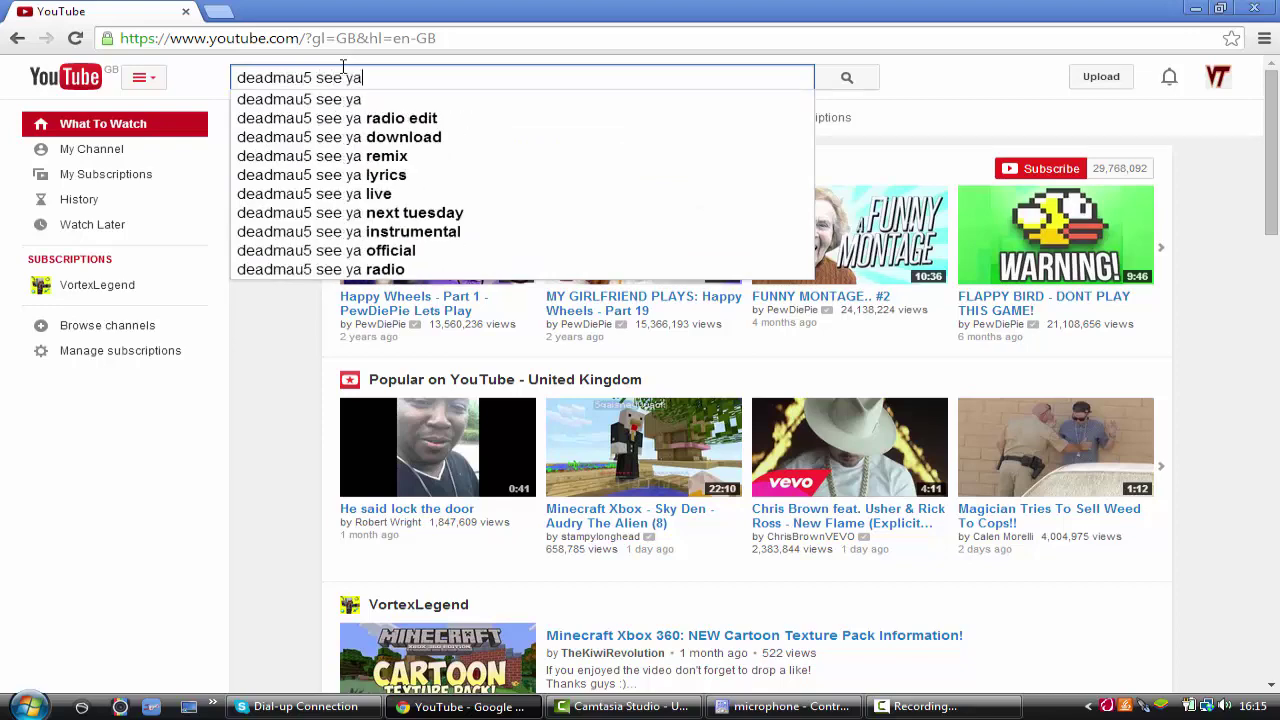
key("Return")
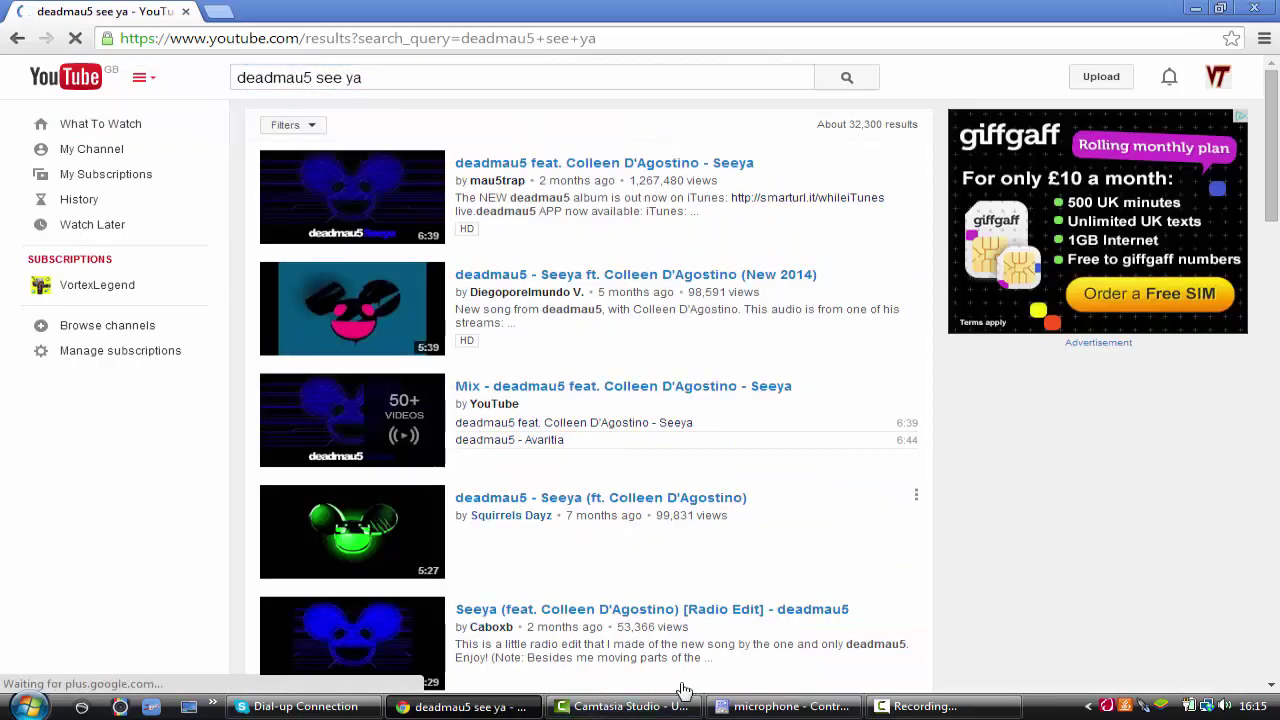
- Play the deadmau5 - Seeya (ft. Colleen D'Agostino) video from about 0:11 while recording, closing the ad overlay
left_click(418, 505)
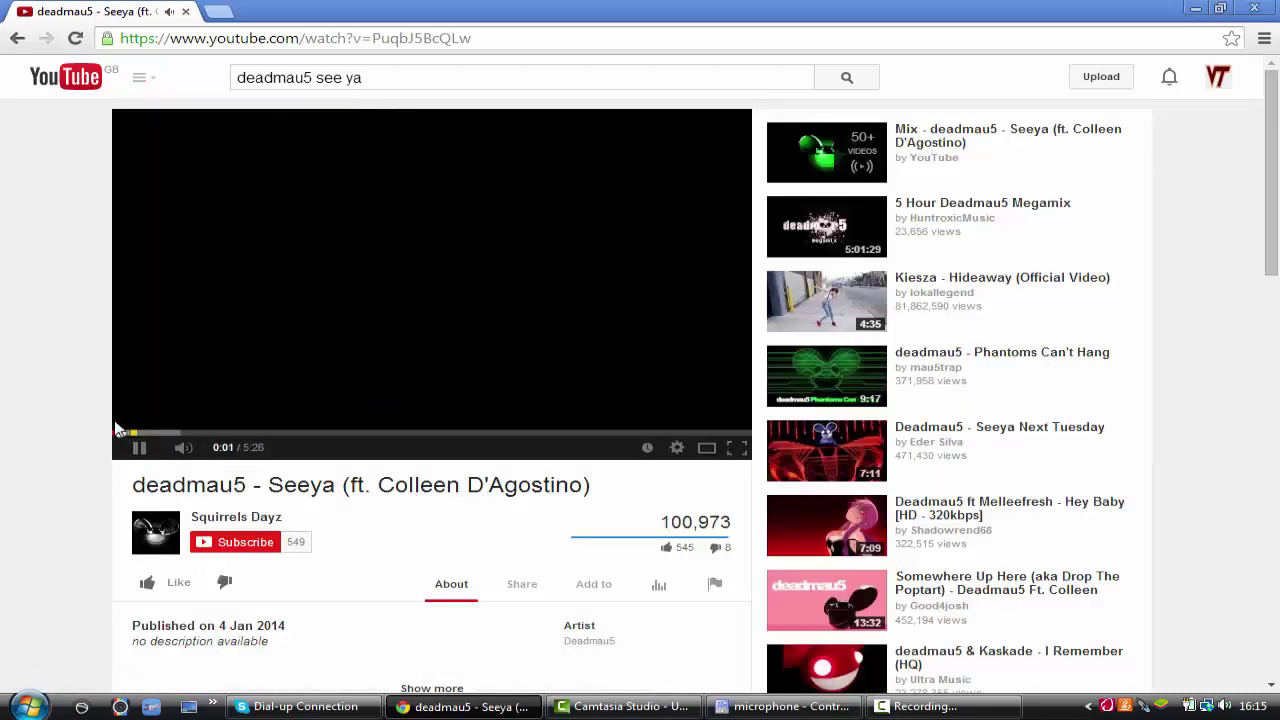
left_click(139, 447)
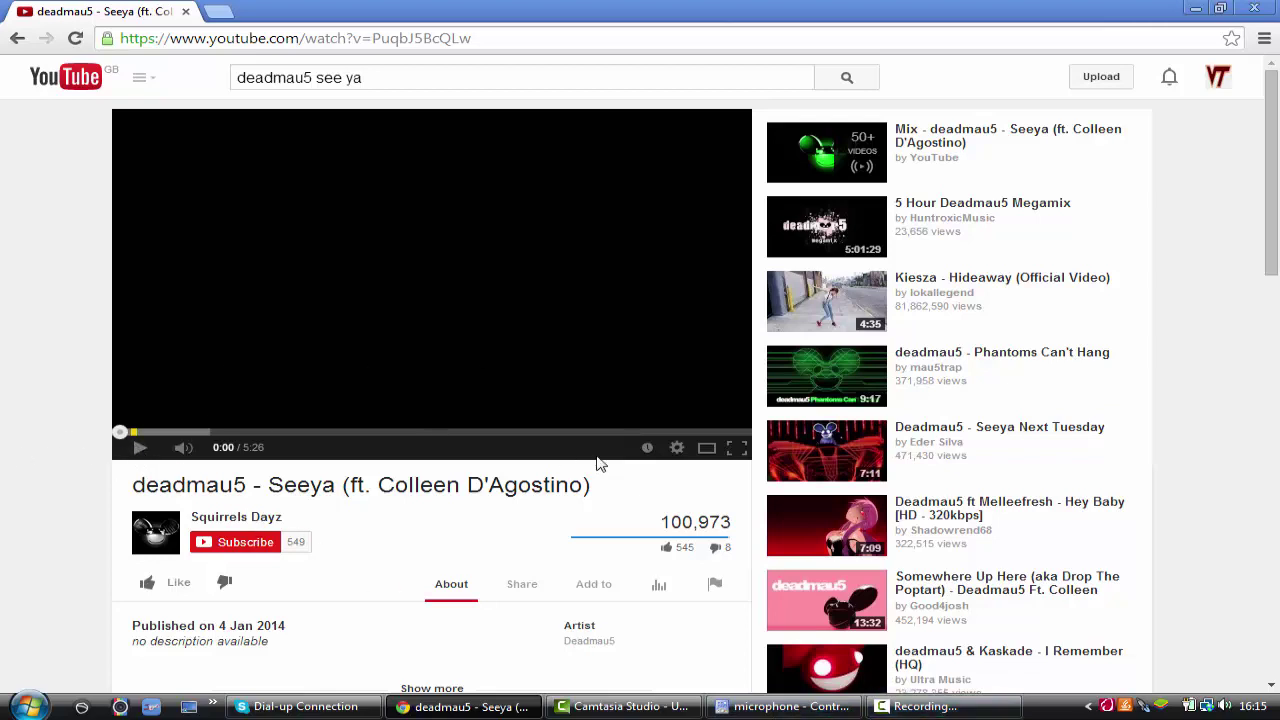
left_click(955, 708)
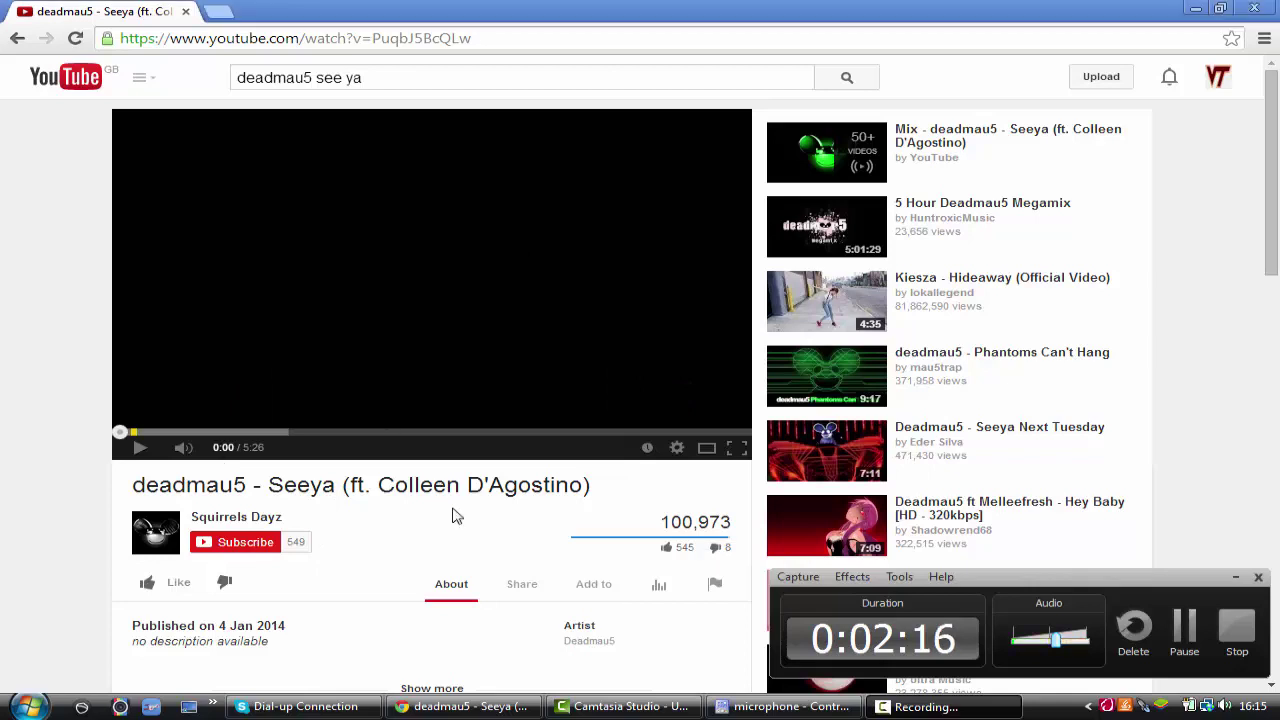
left_click(139, 447)
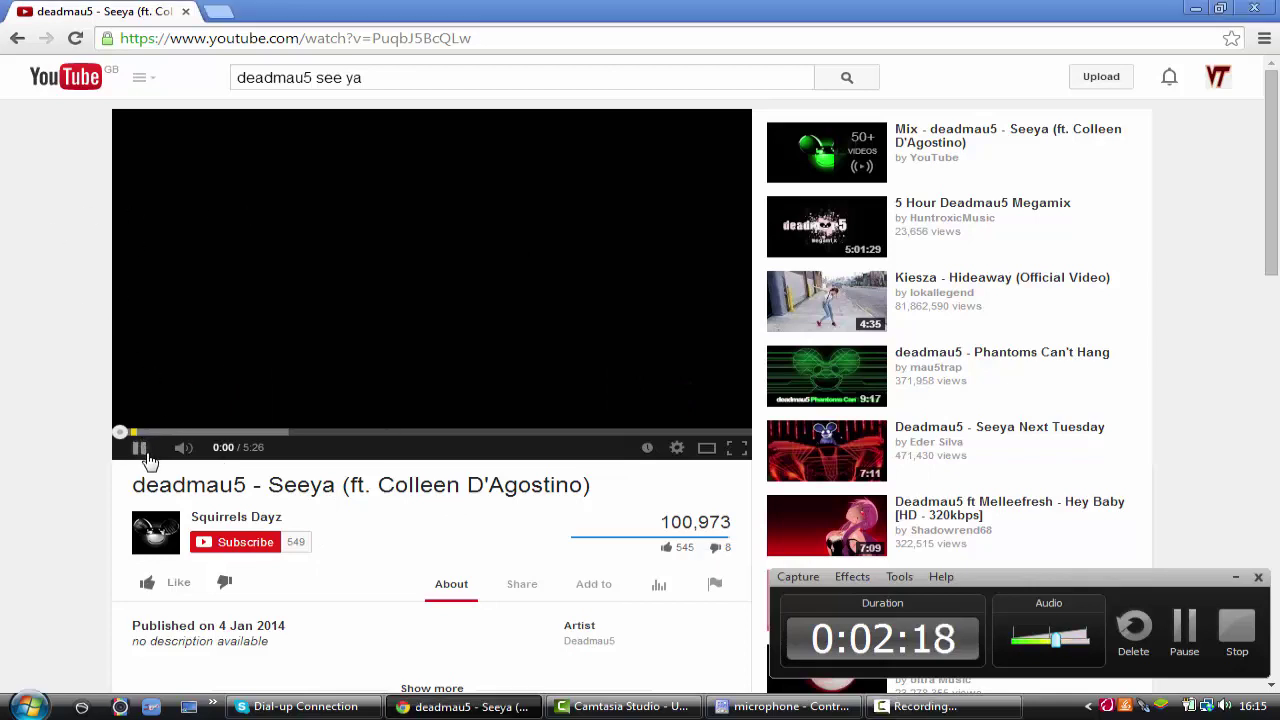
left_click(137, 433)
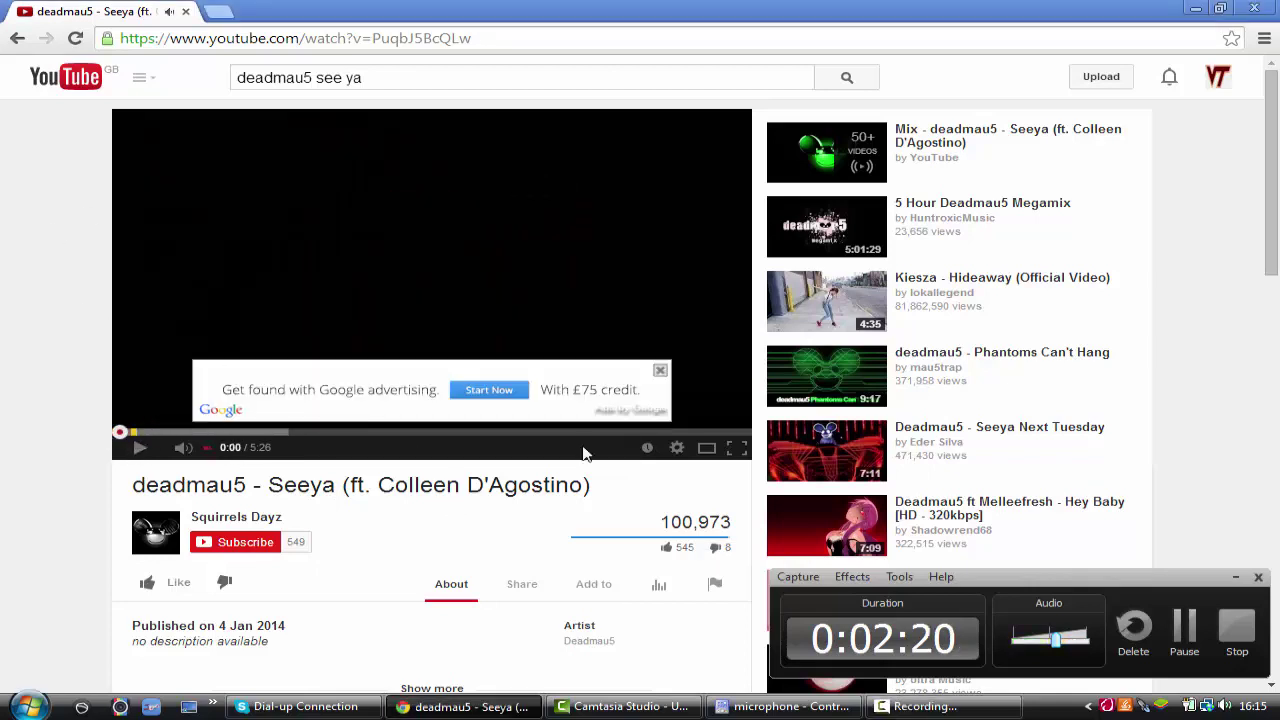
left_click(660, 371)
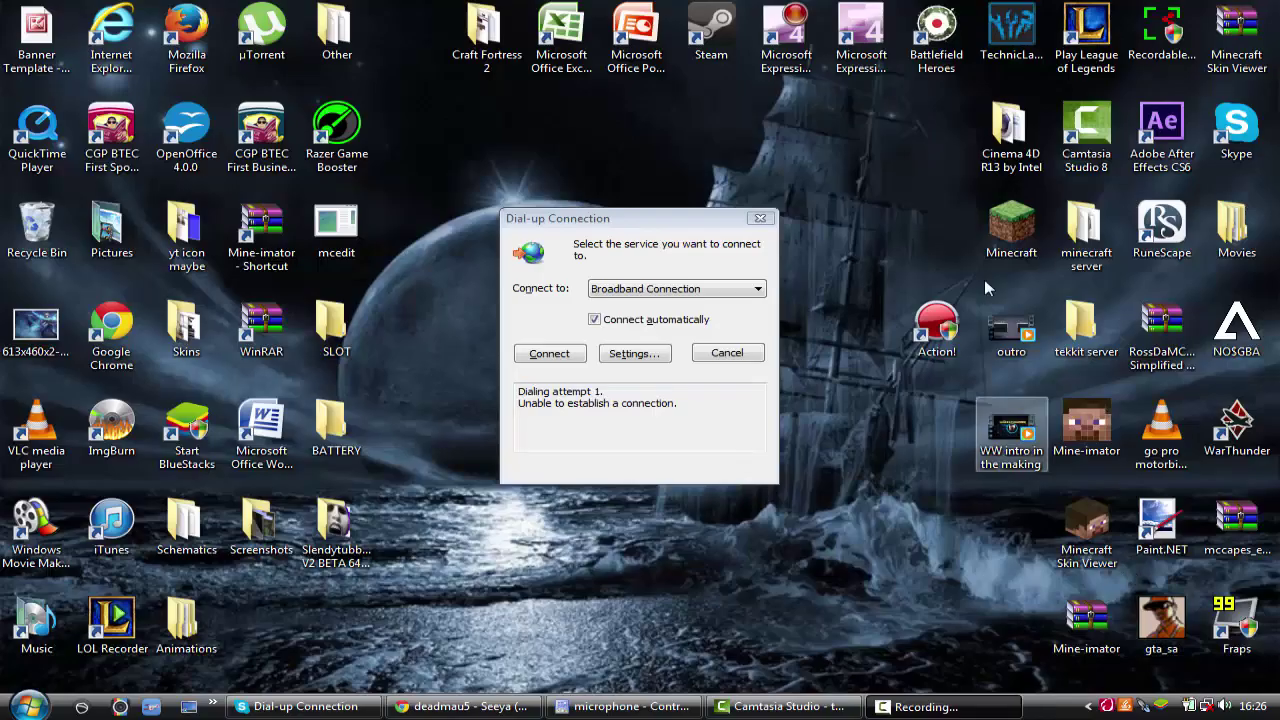
- Preview the first five seconds of the new capture-33.trec recording, then rewind to 0:00
left_click(822, 705)
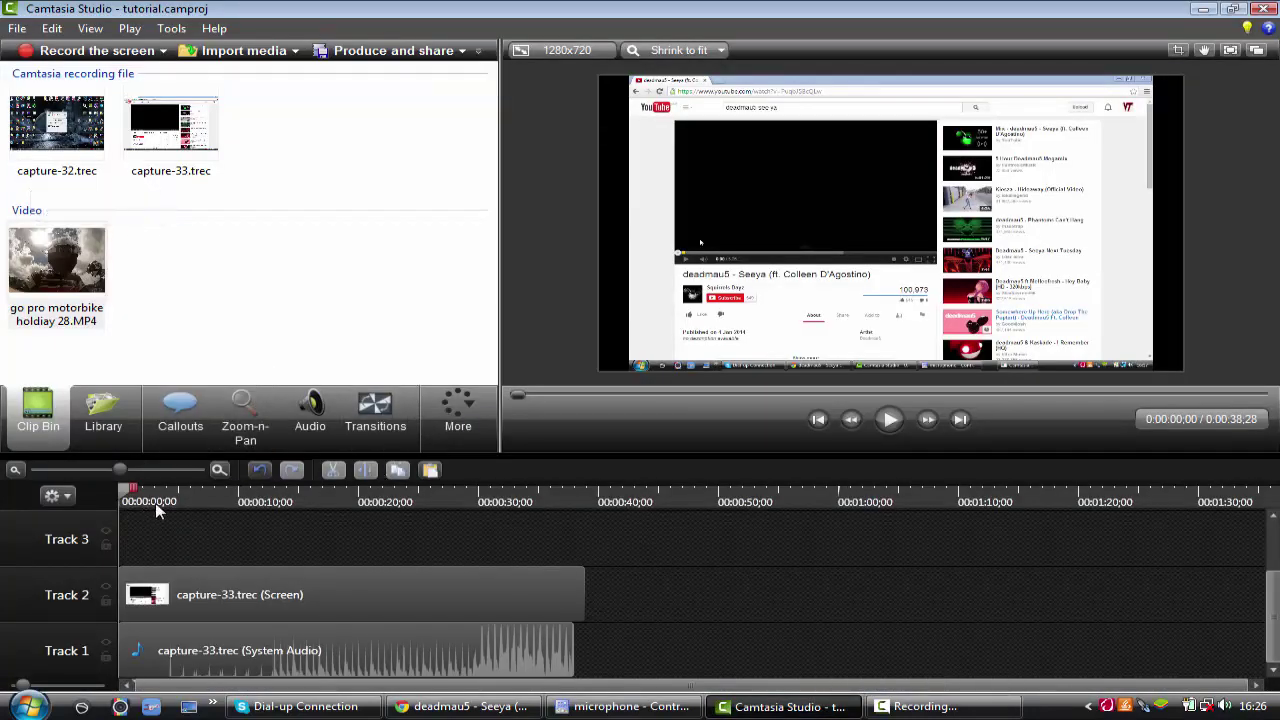
left_click(890, 420)
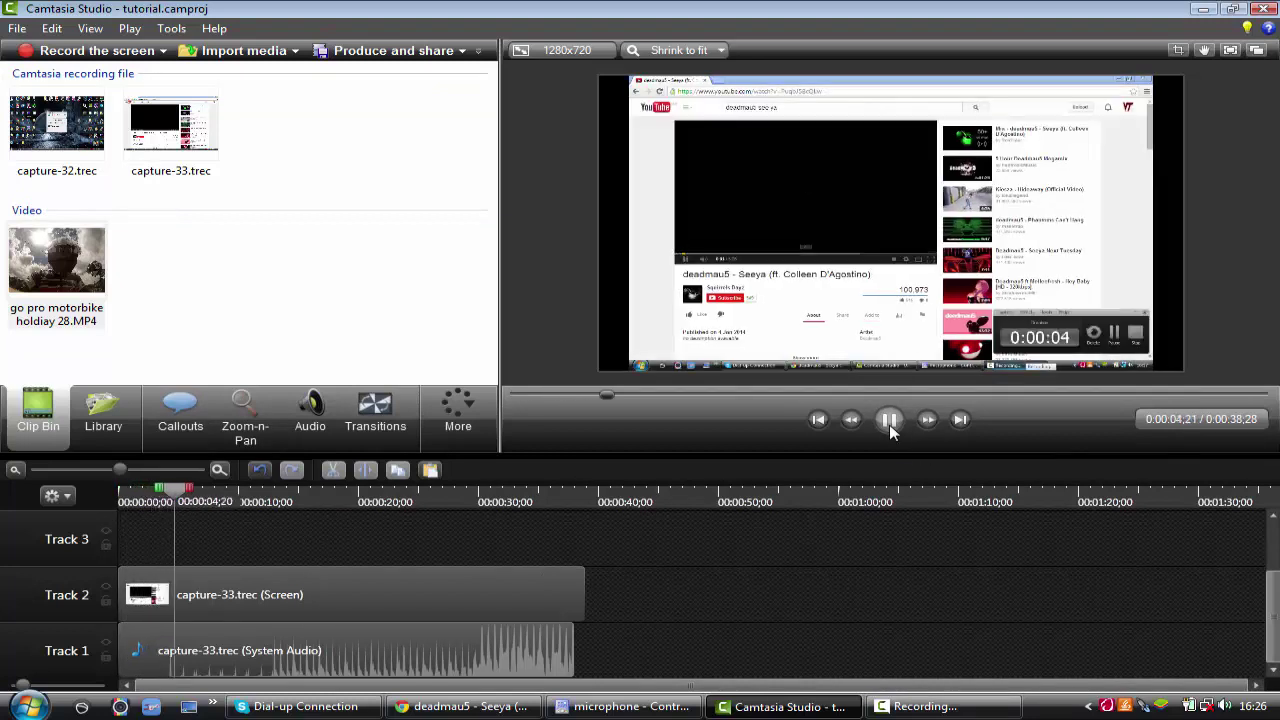
left_click(889, 421)
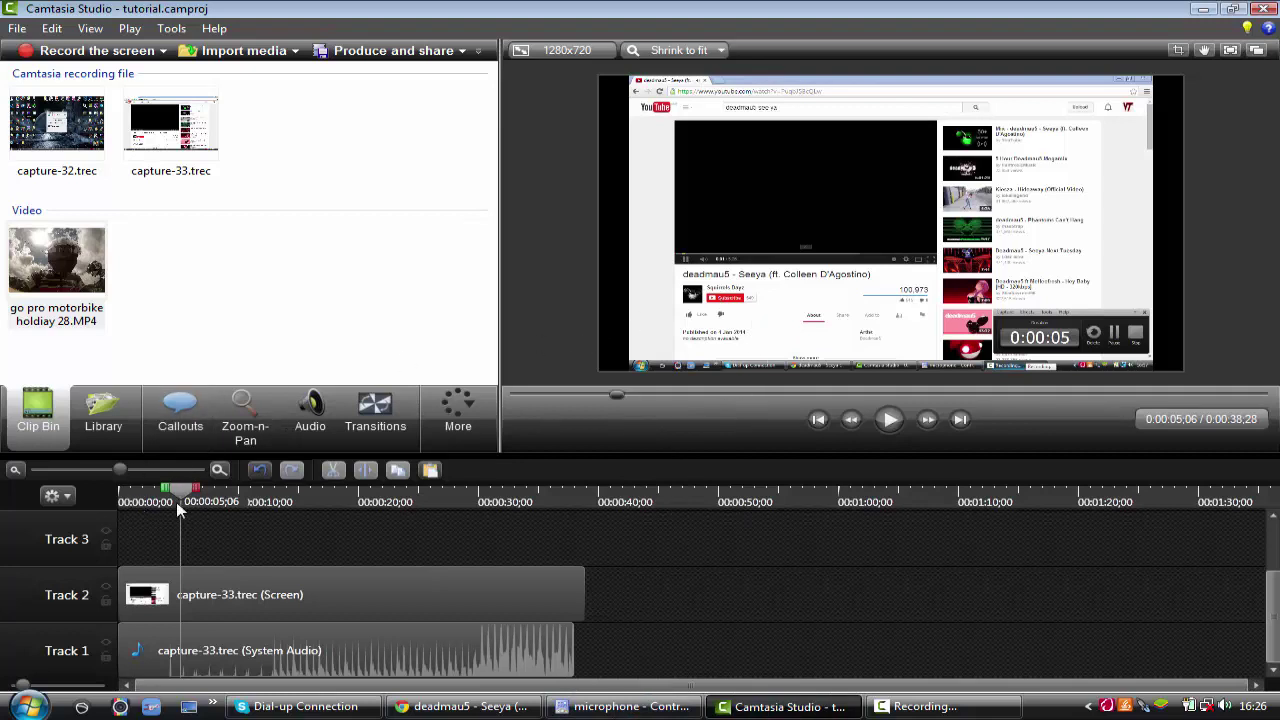
left_click_drag(180, 492, 100, 496)
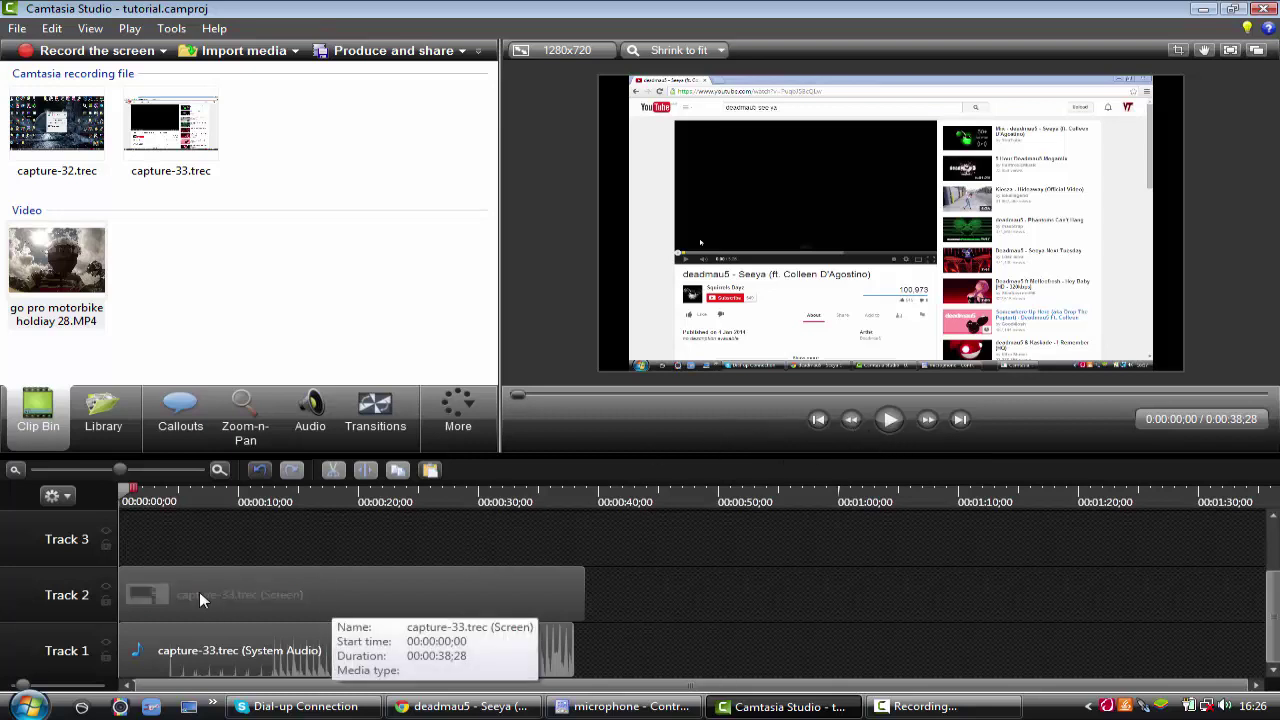
- Split the Track 1 song audio at 0:00:04:00 and delete the leading four seconds
left_click(173, 497)
left_click_drag(173, 497, 168, 497)
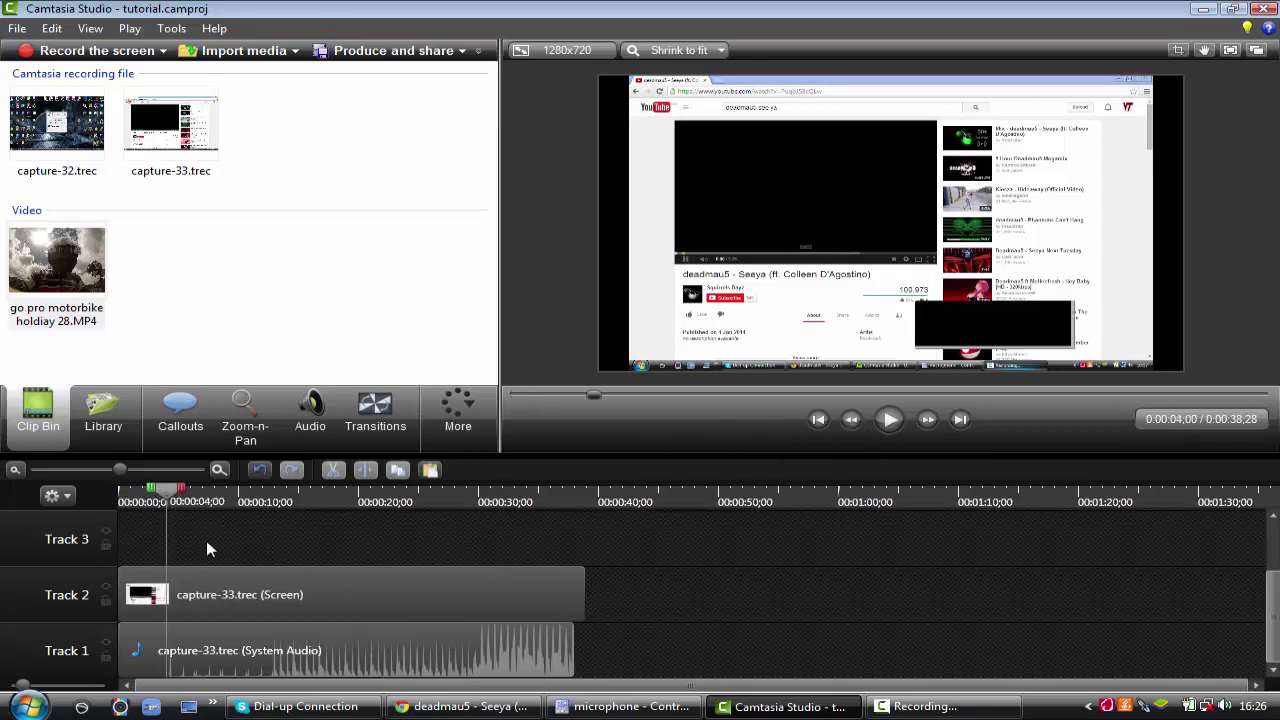
left_click(237, 643)
left_click(365, 470)
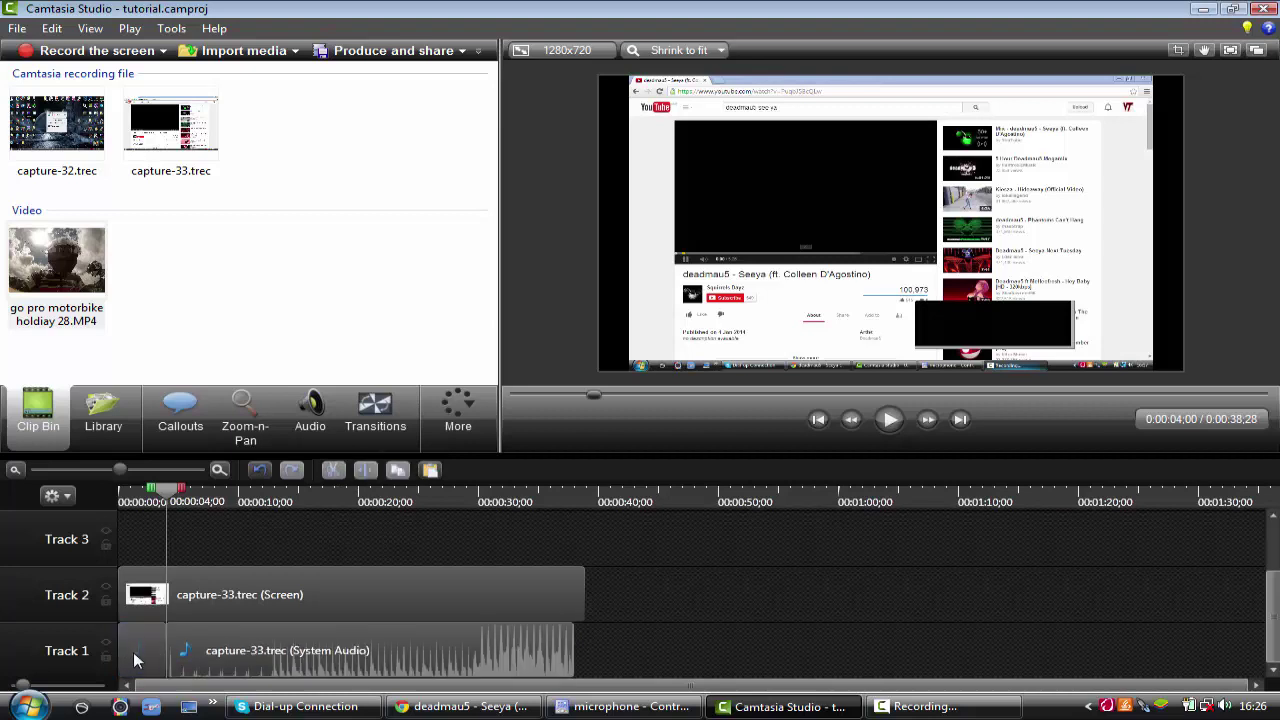
left_click(132, 649)
key("Delete")
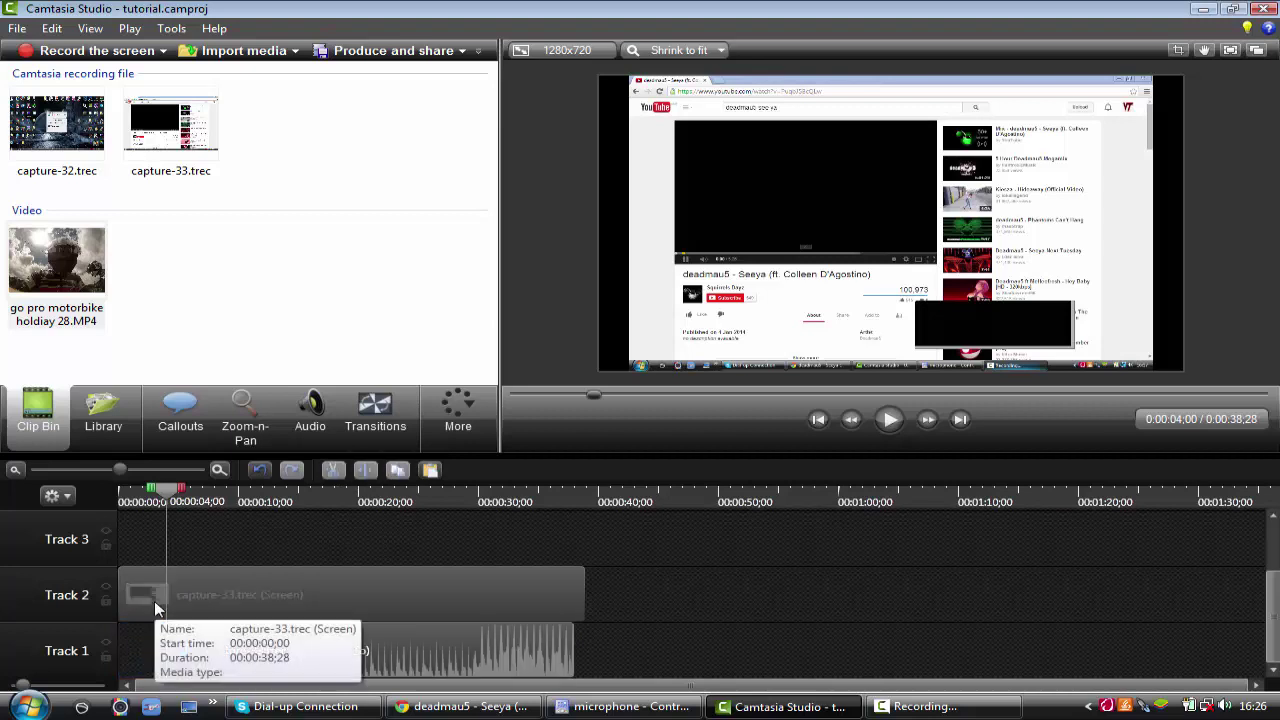
- Delete the Track 2 screen video and move the trimmed audio to start at 0:00
left_click(154, 601)
key("Delete")
left_click_drag(251, 640, 205, 640)
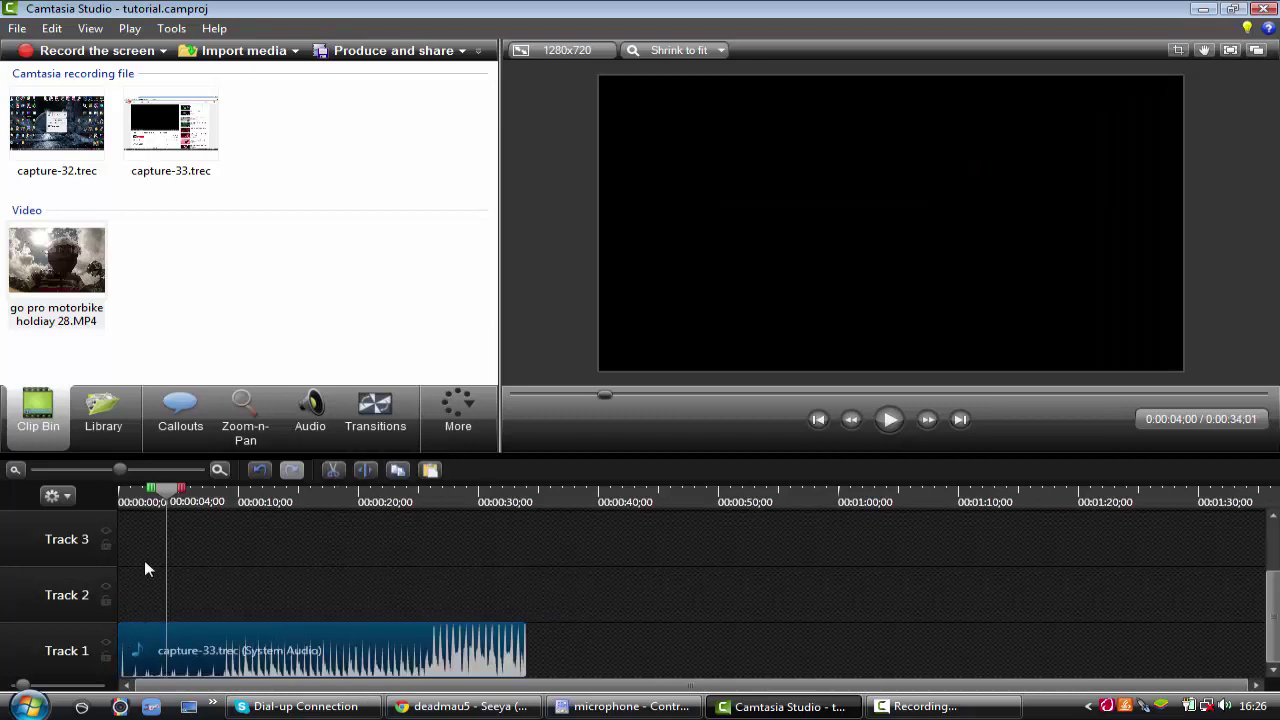
left_click_drag(166, 490, 89, 495)
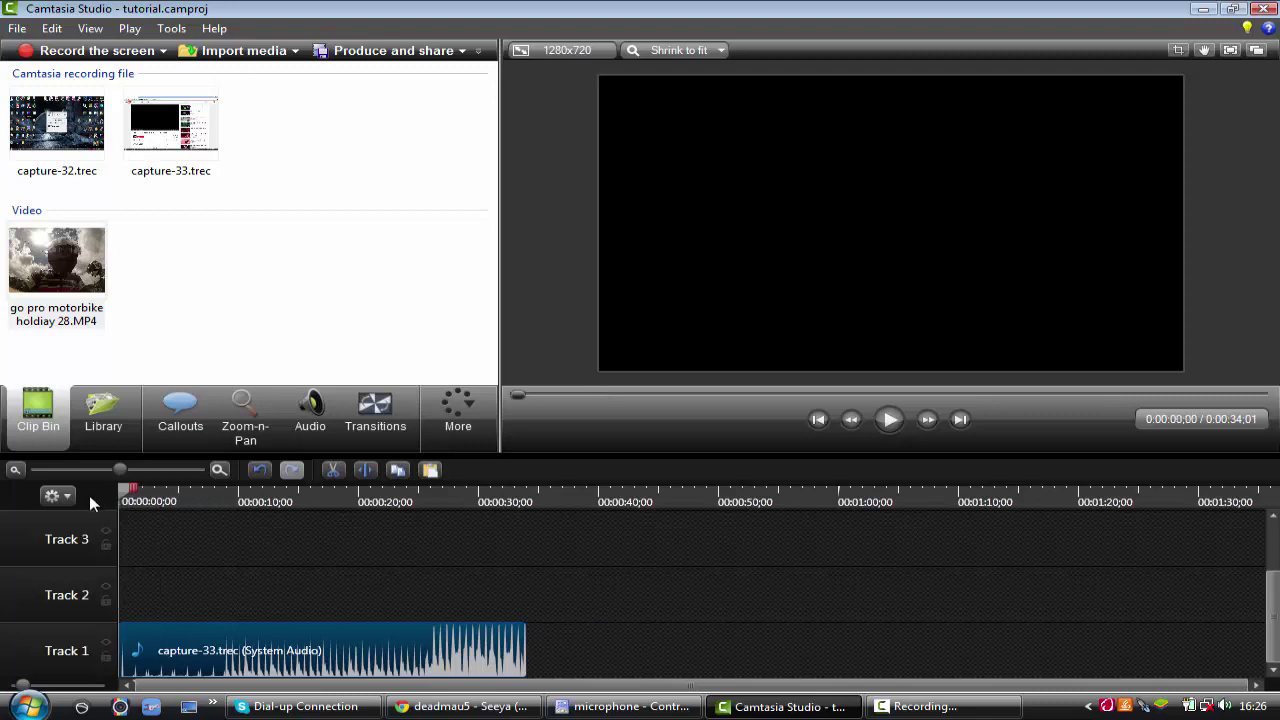
left_click(901, 421)
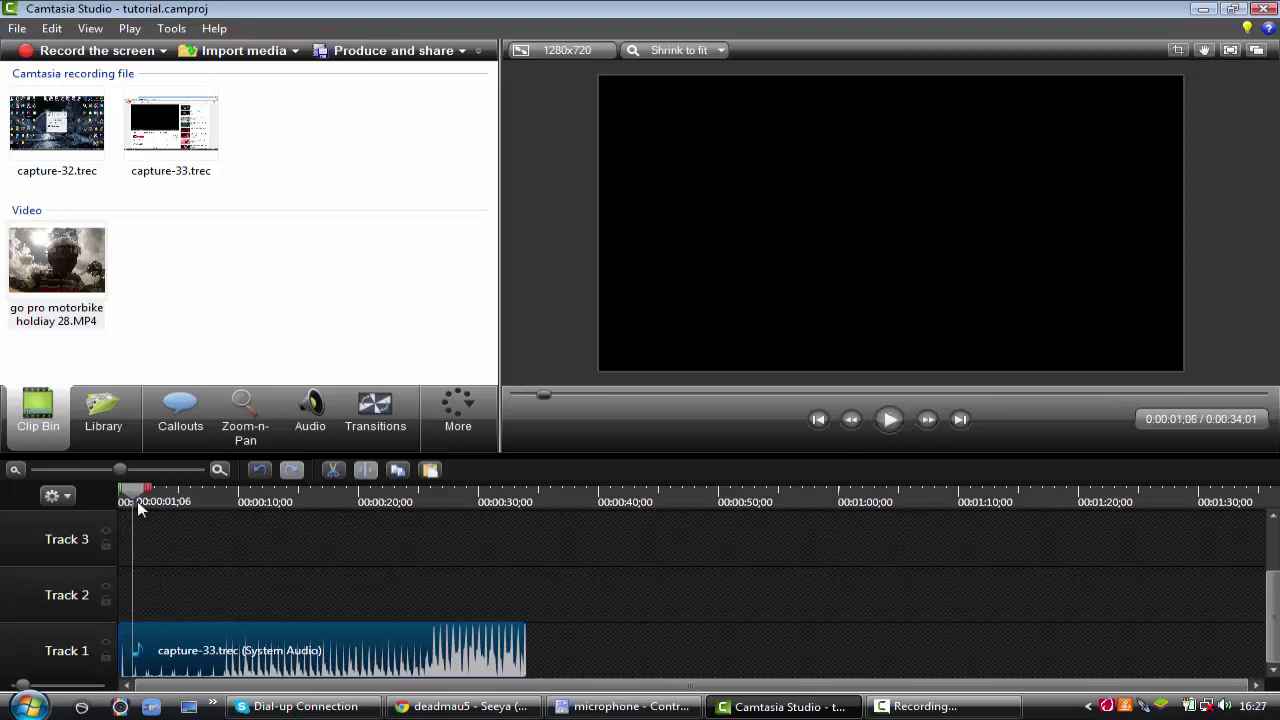
left_click_drag(142, 500, 103, 498)
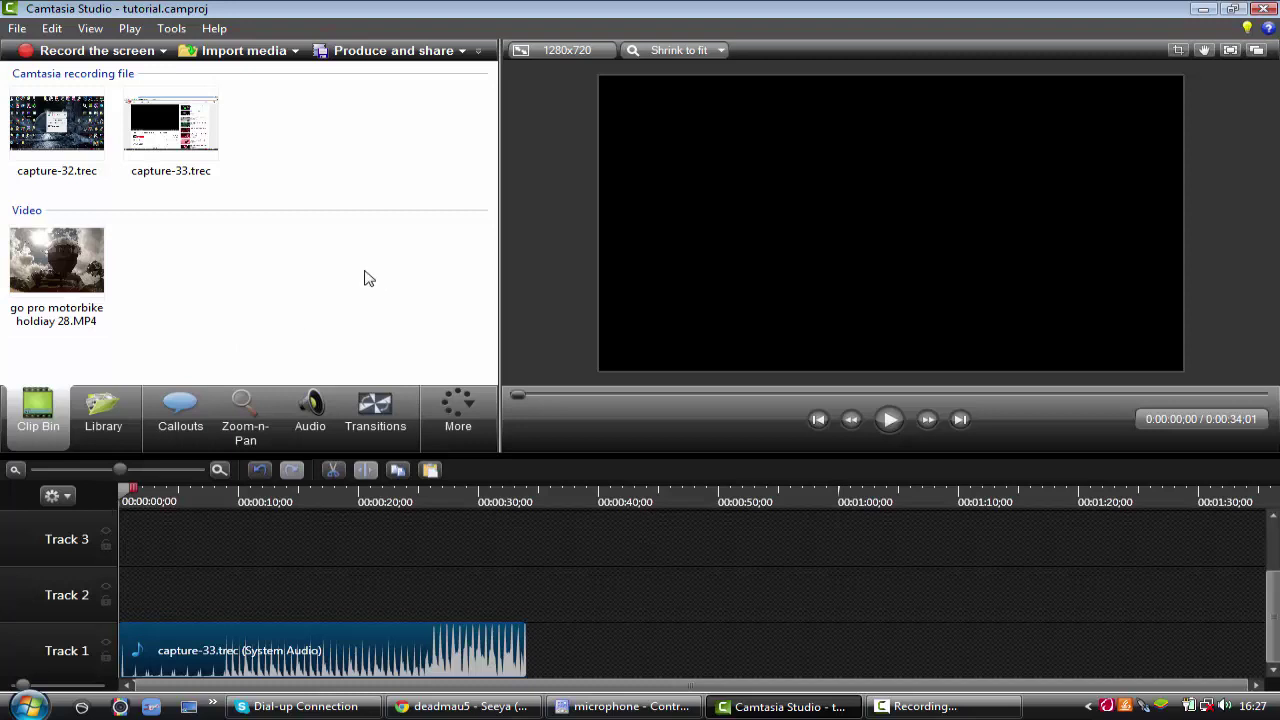
left_click(385, 575)
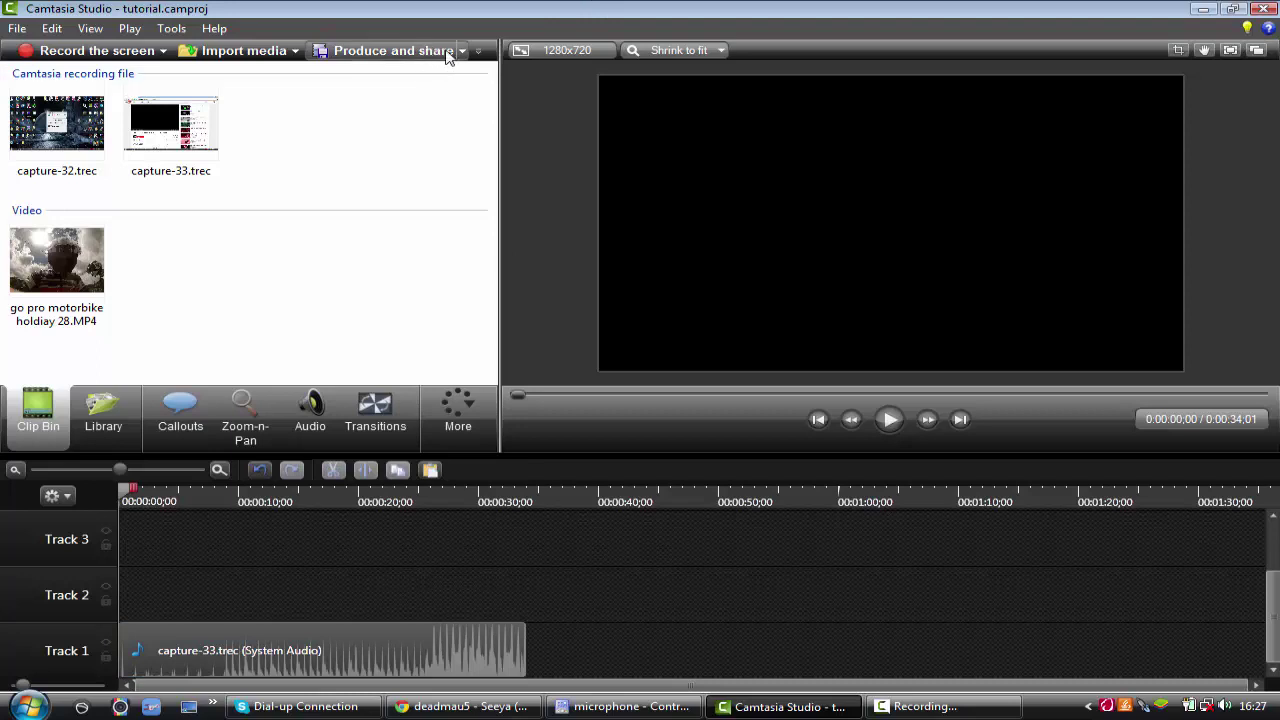
- Start the Production Wizard with Custom production settings and reach the MP3 - audio only format choice
left_click(297, 650)
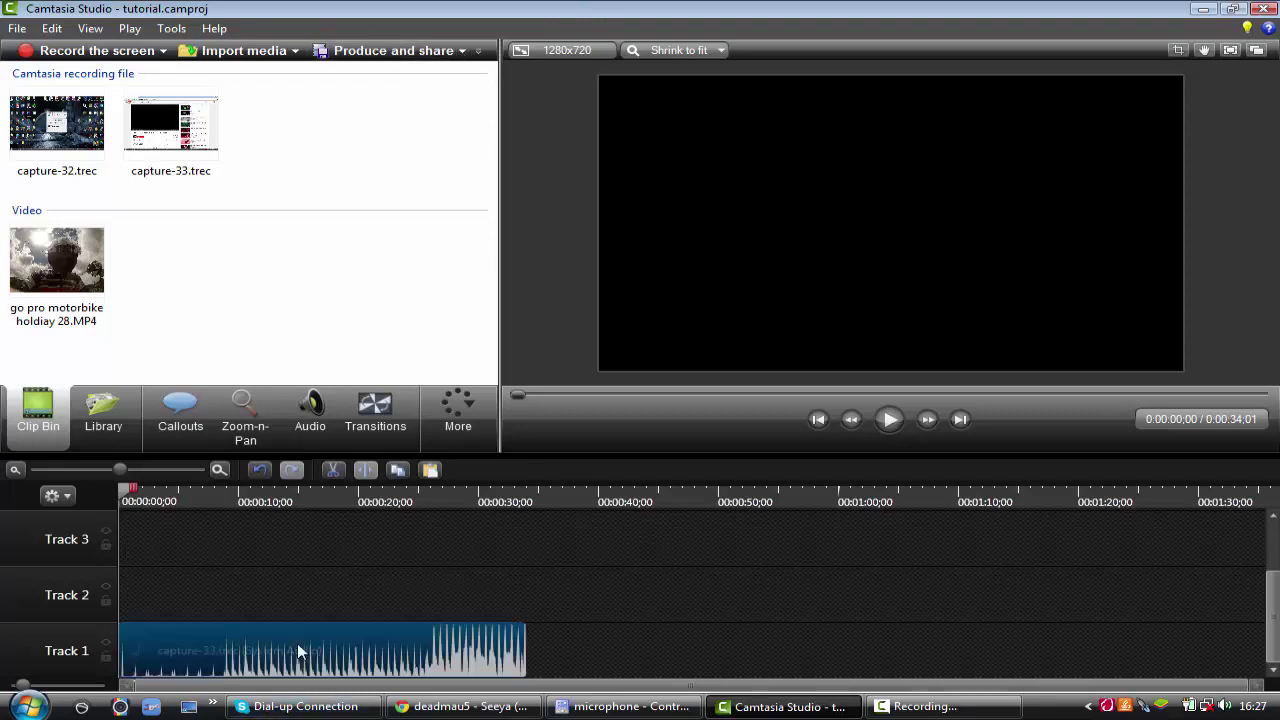
left_click(319, 577)
left_click(450, 50)
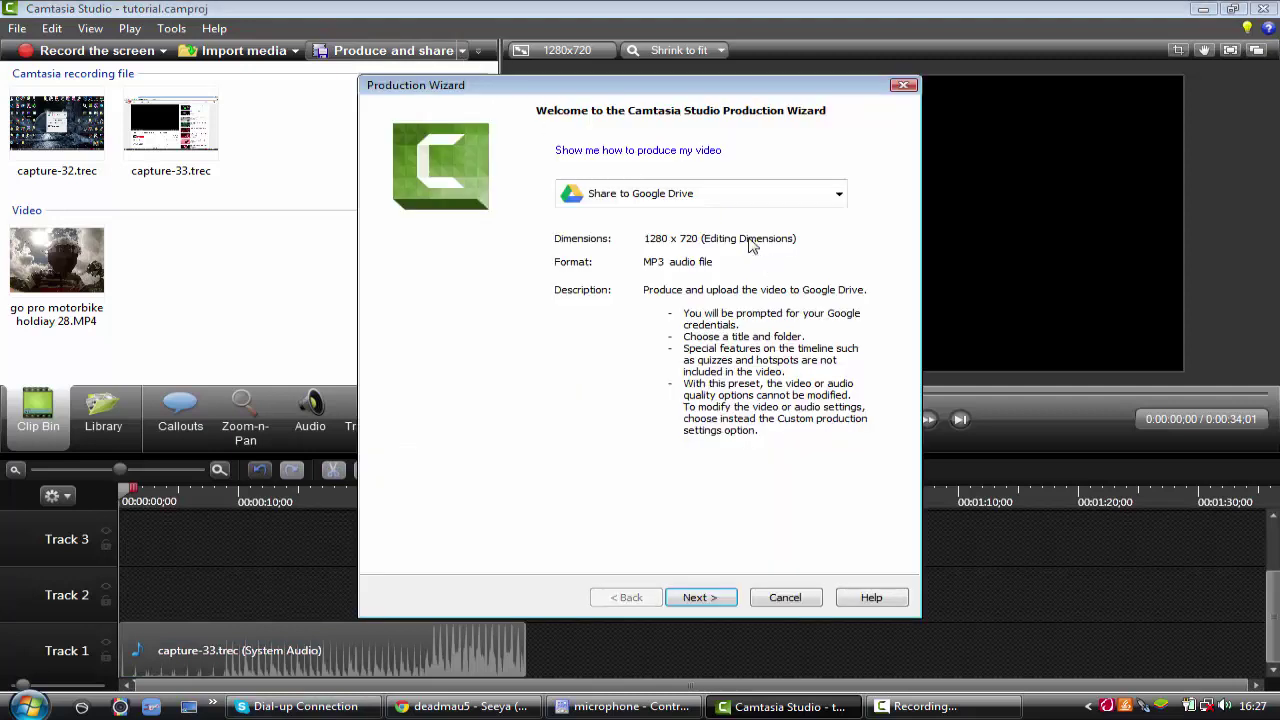
left_click(728, 199)
left_click(757, 250)
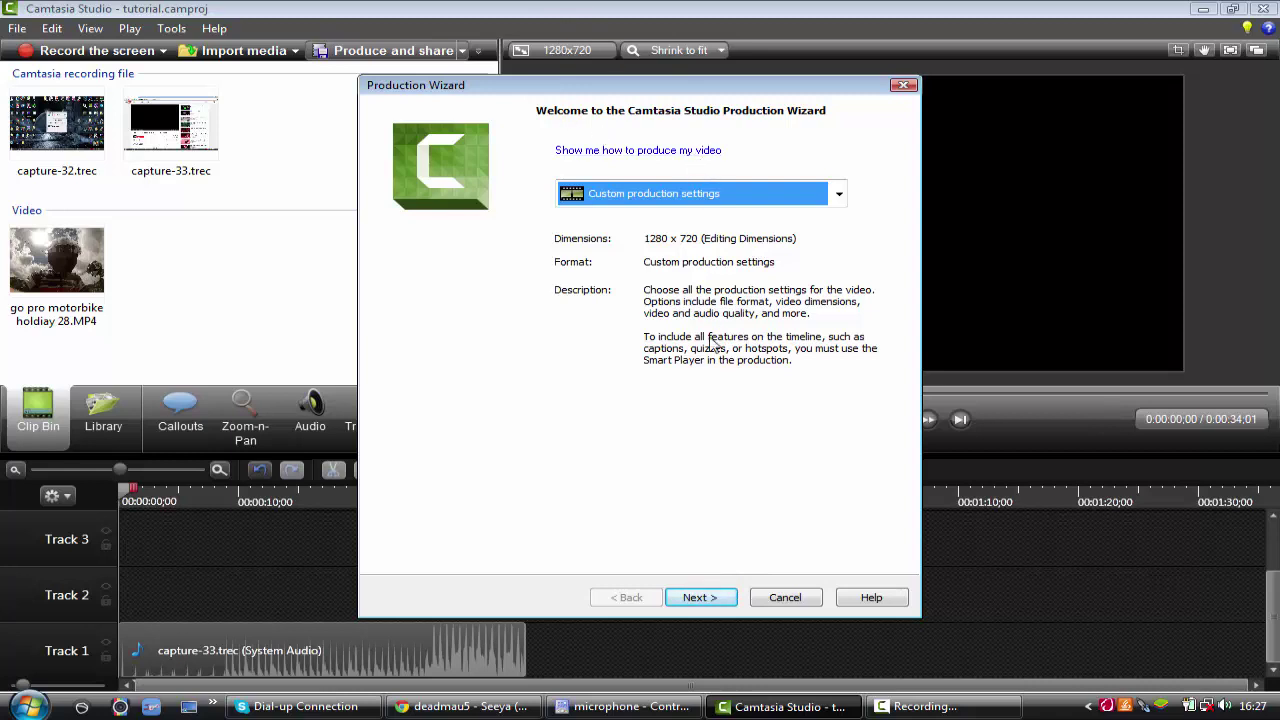
left_click(706, 598)
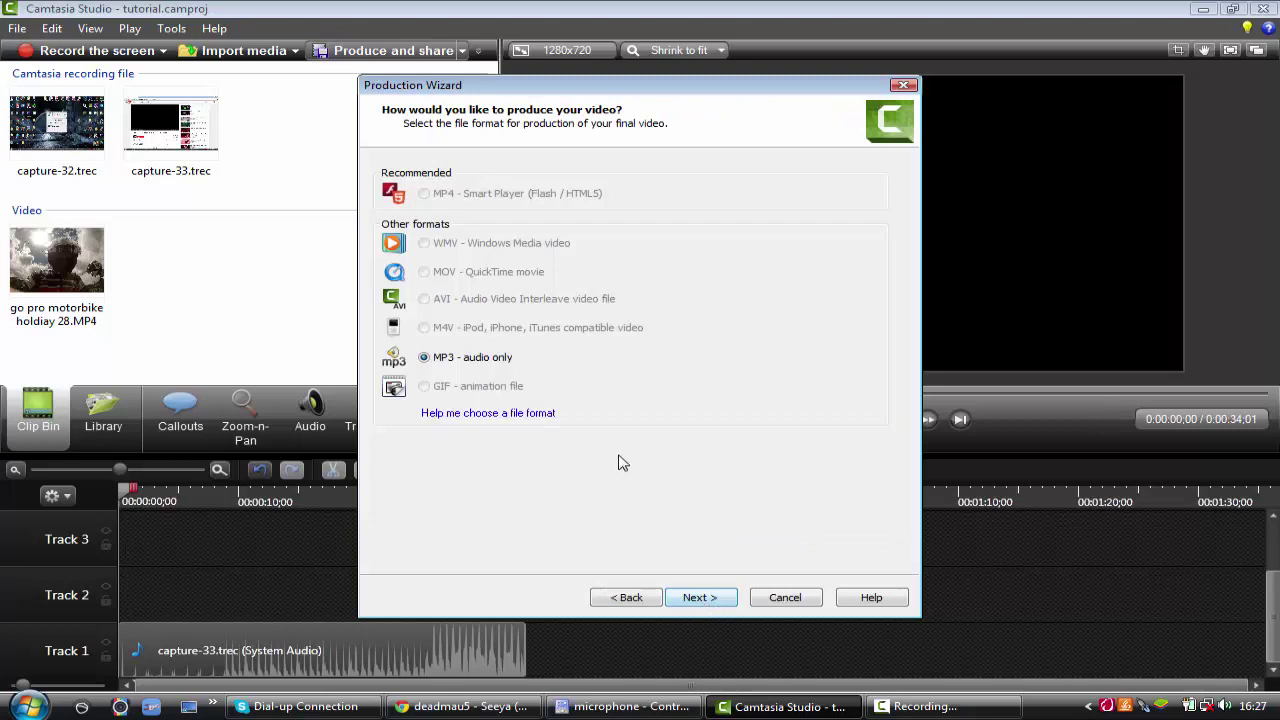
left_click(658, 598)
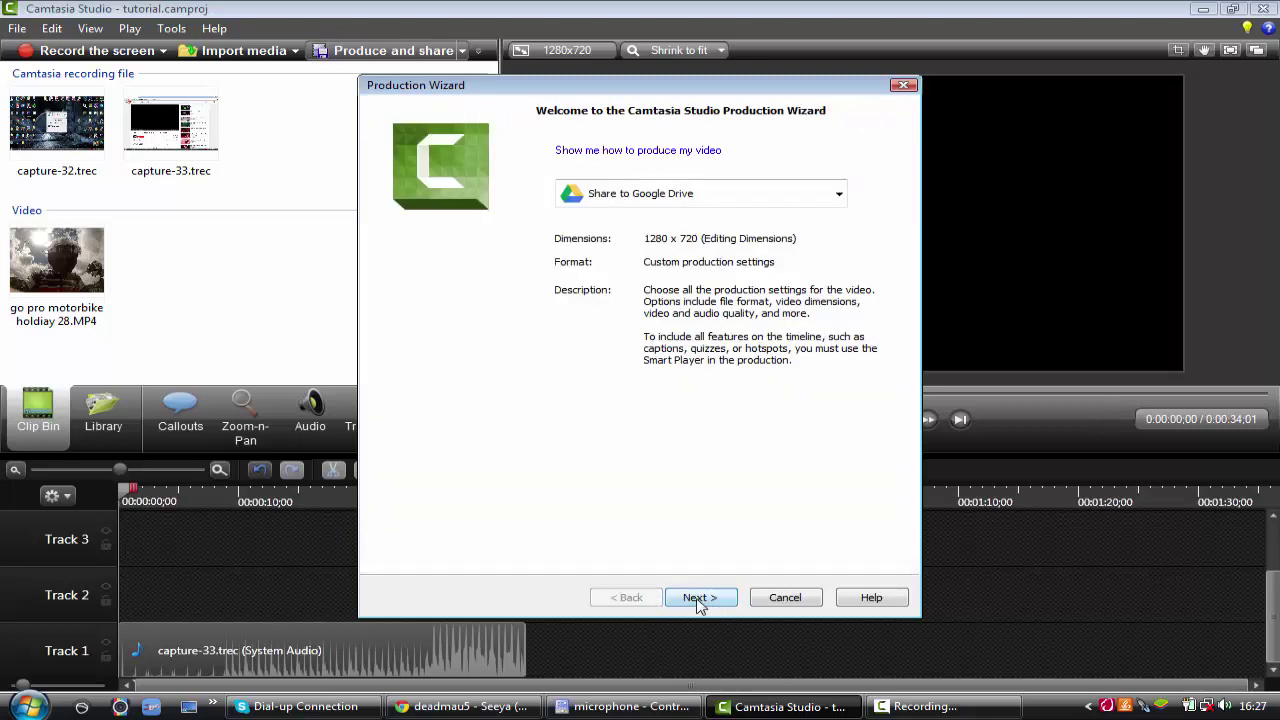
left_click(755, 190)
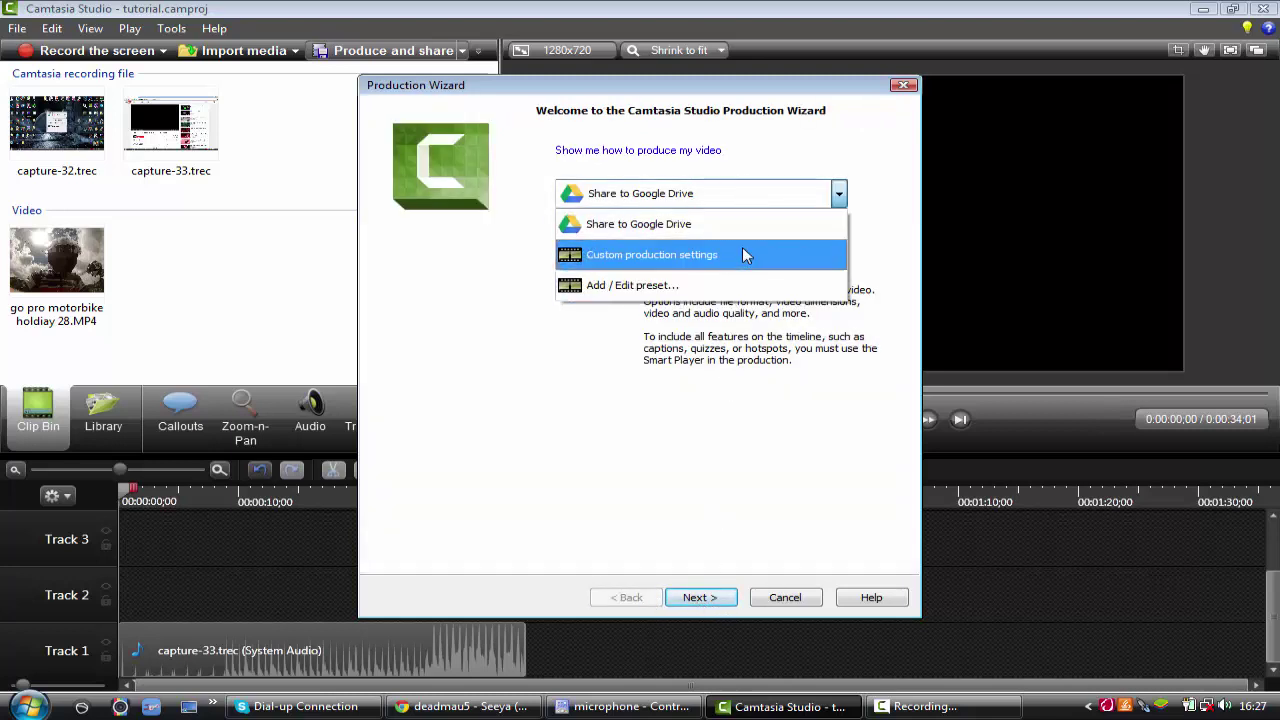
left_click(744, 263)
left_click(694, 597)
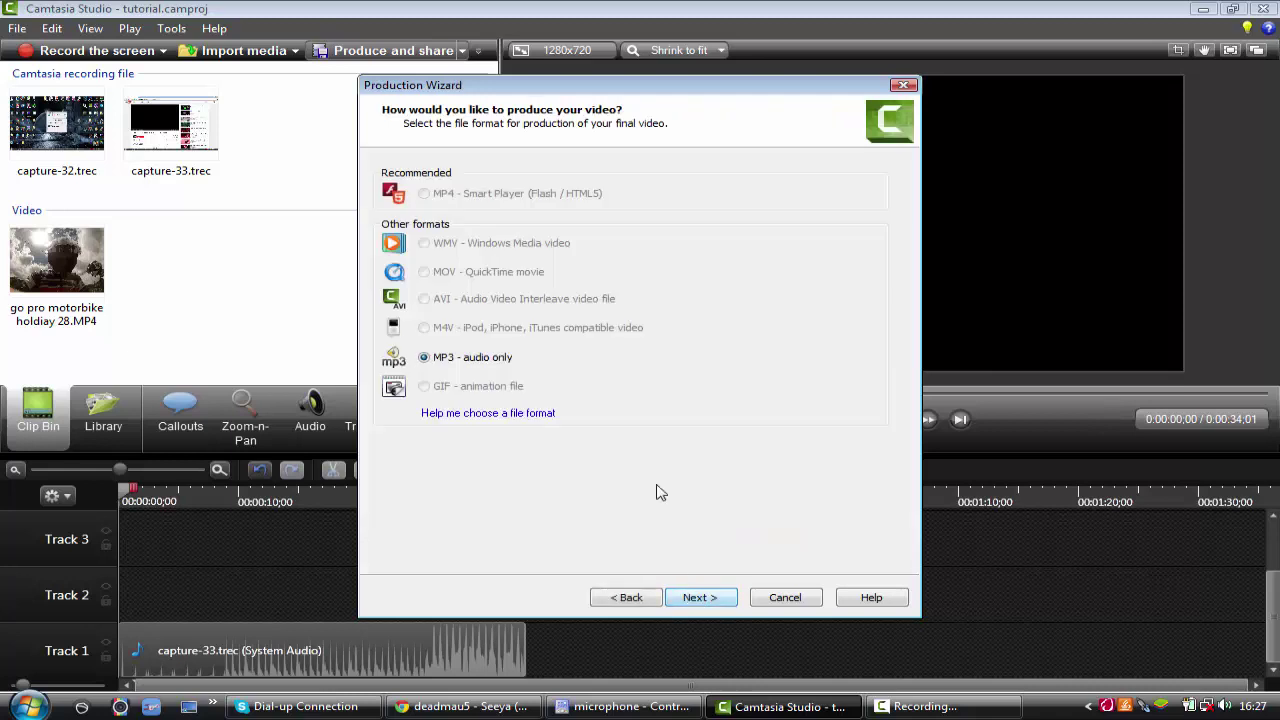
- Keep the MP3 encoding at 44.100kHz stereo, 192kBits/sec
left_click(729, 604)
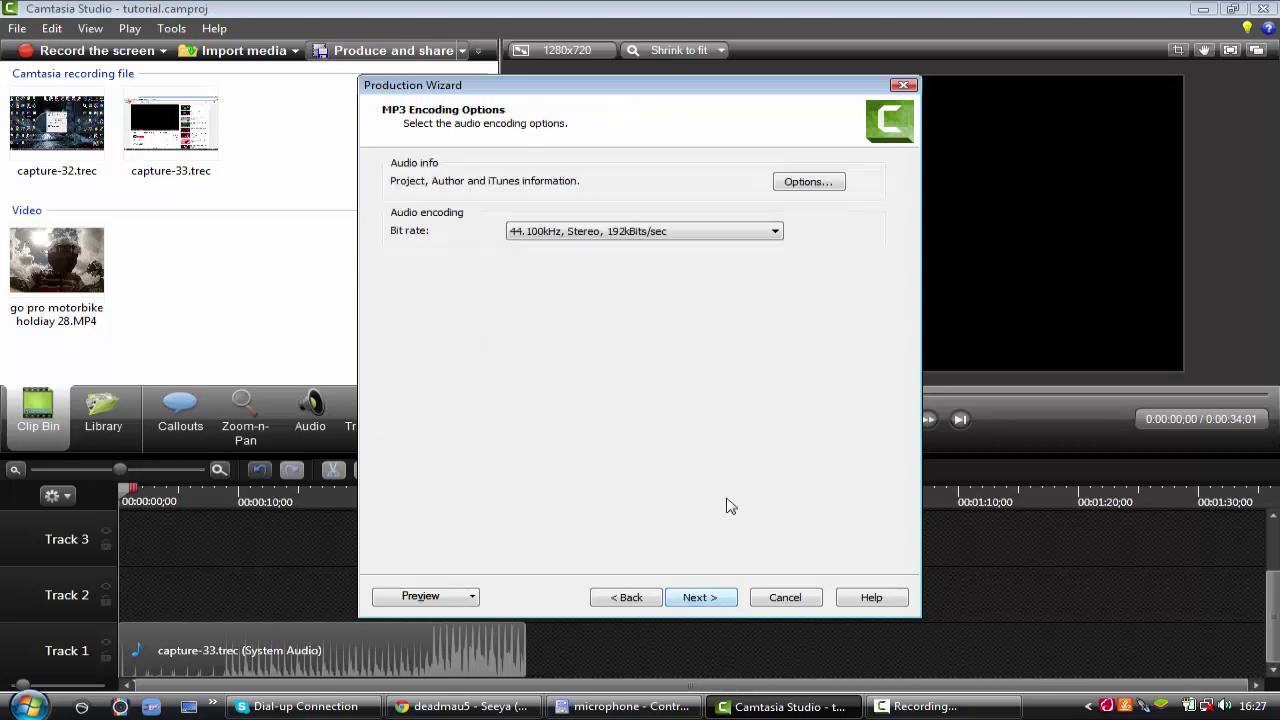
left_click(730, 233)
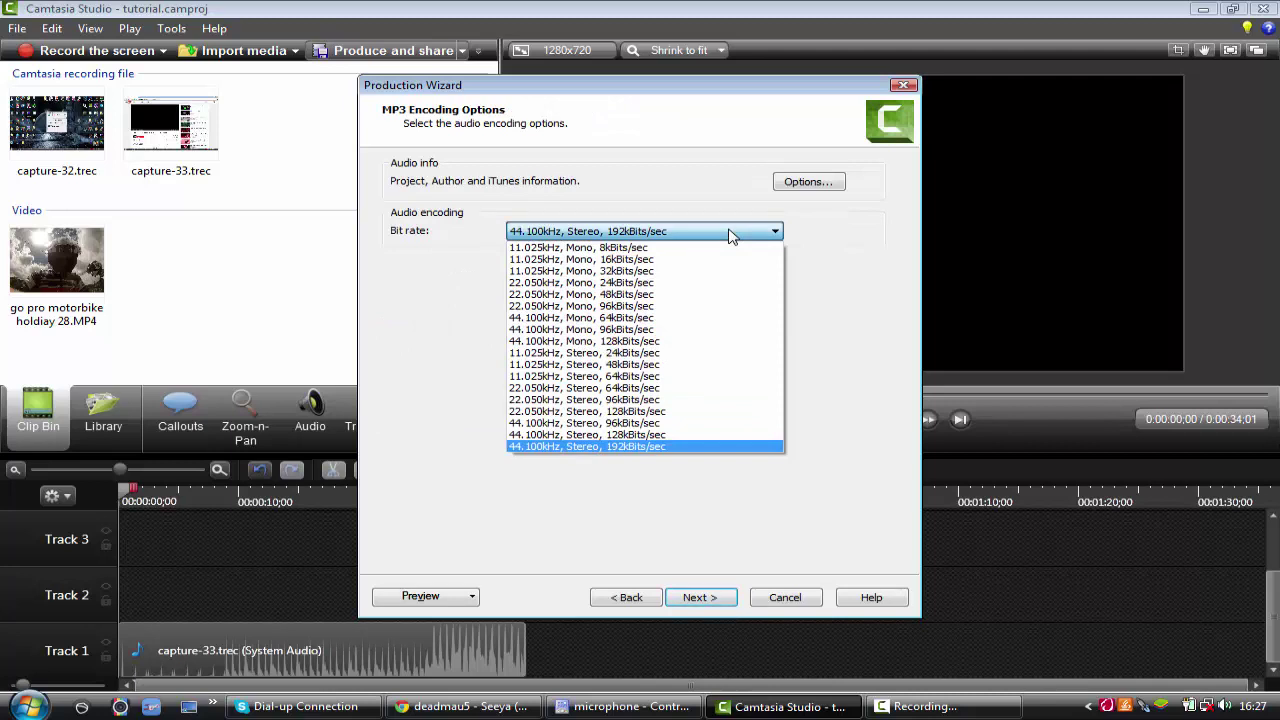
left_click(731, 224)
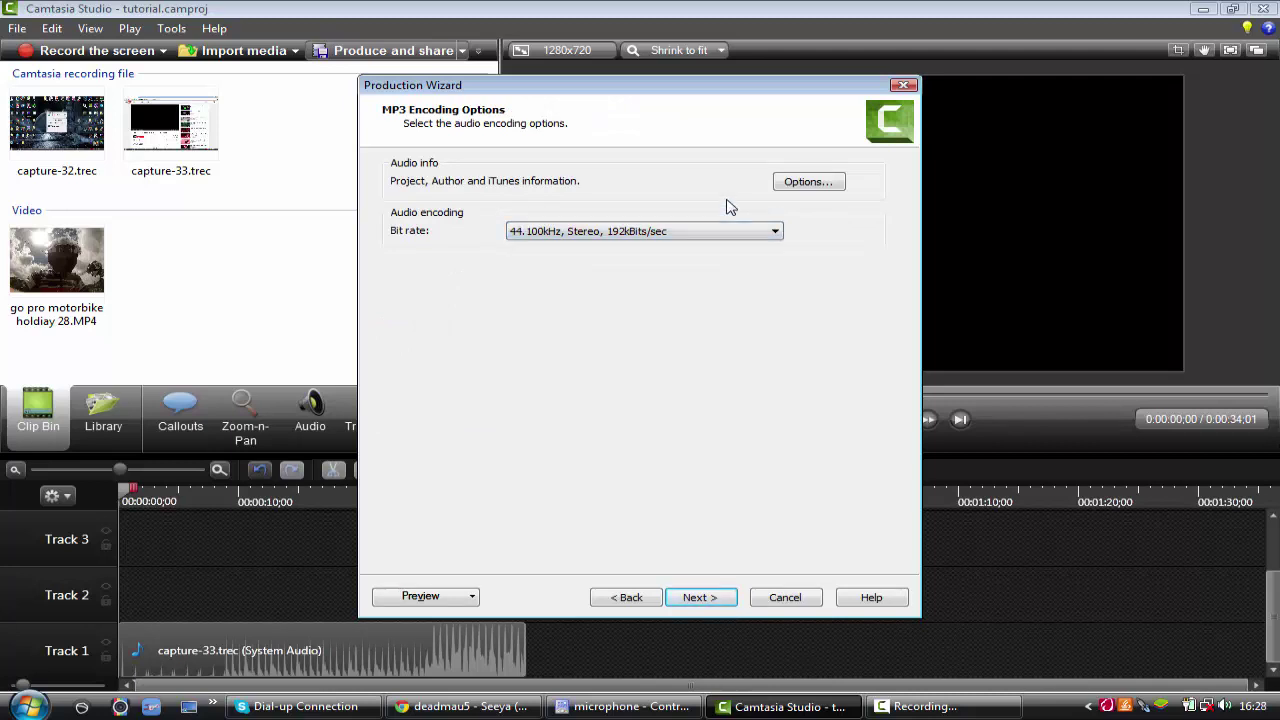
left_click(731, 238)
left_click(733, 236)
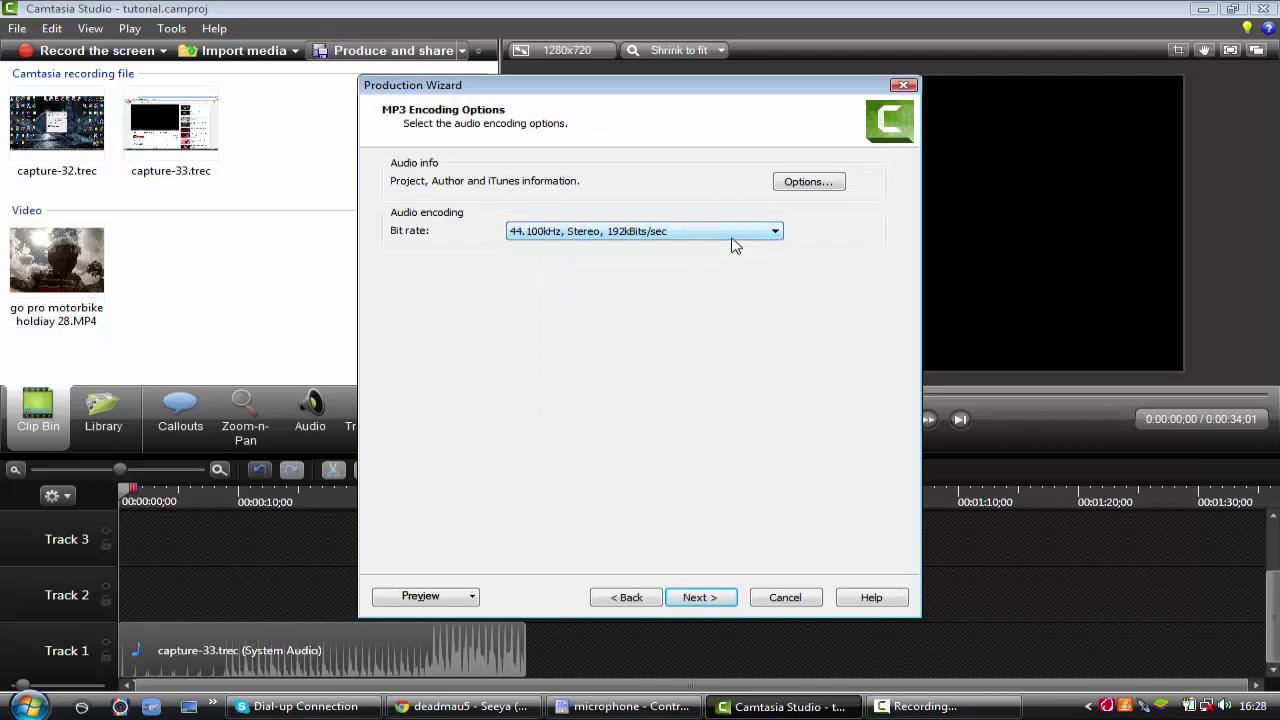
left_click(726, 601)
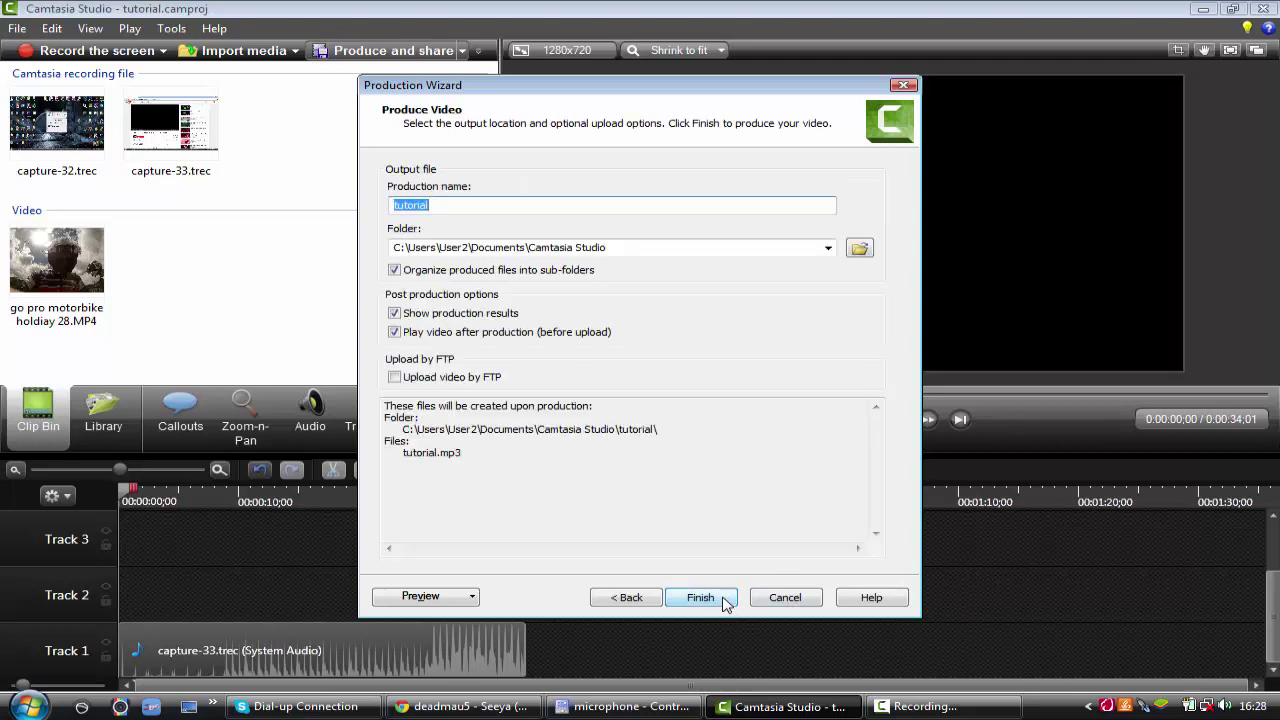
- Name the production 'deadmau5' and render the MP3
key("BackSpace")
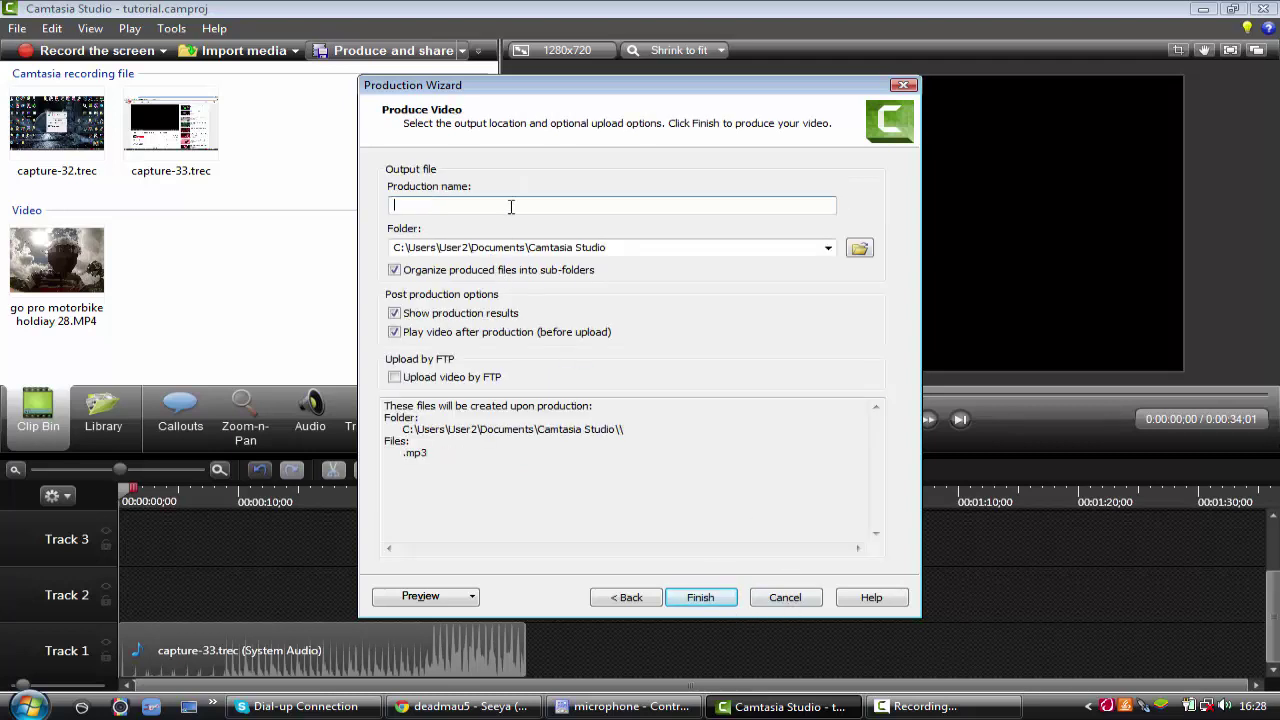
type("deadmau5")
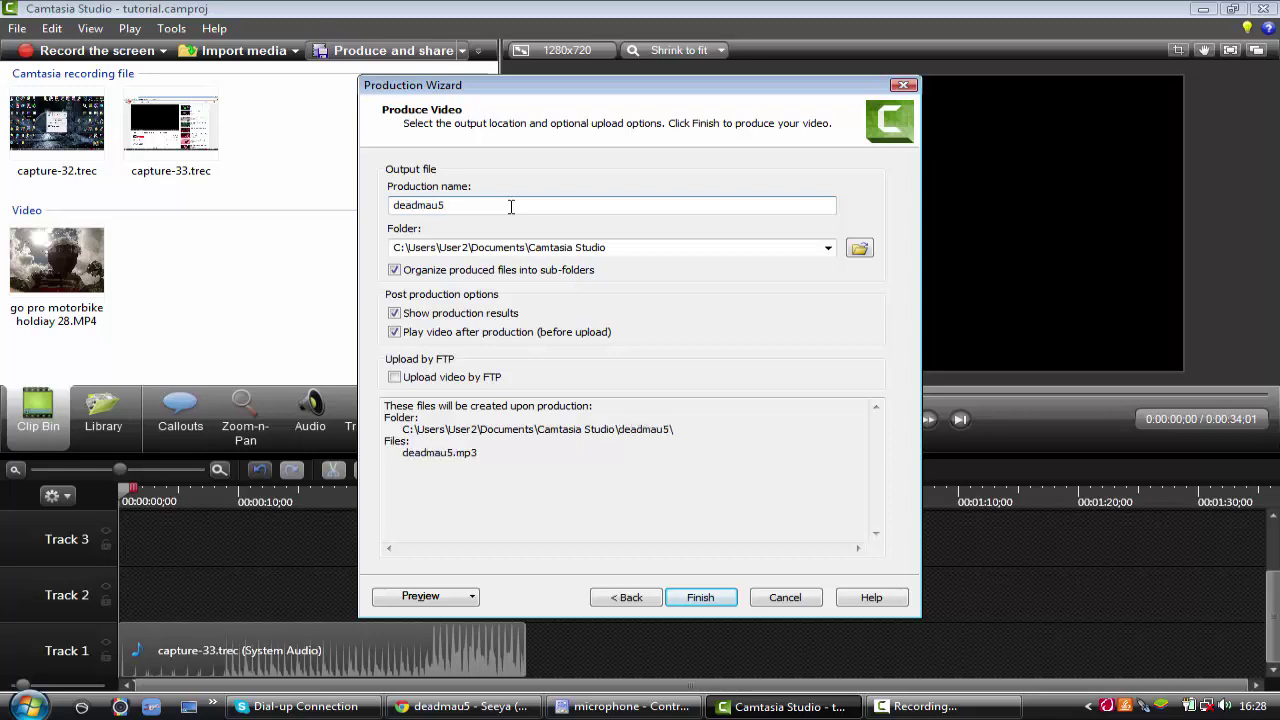
key("Return")
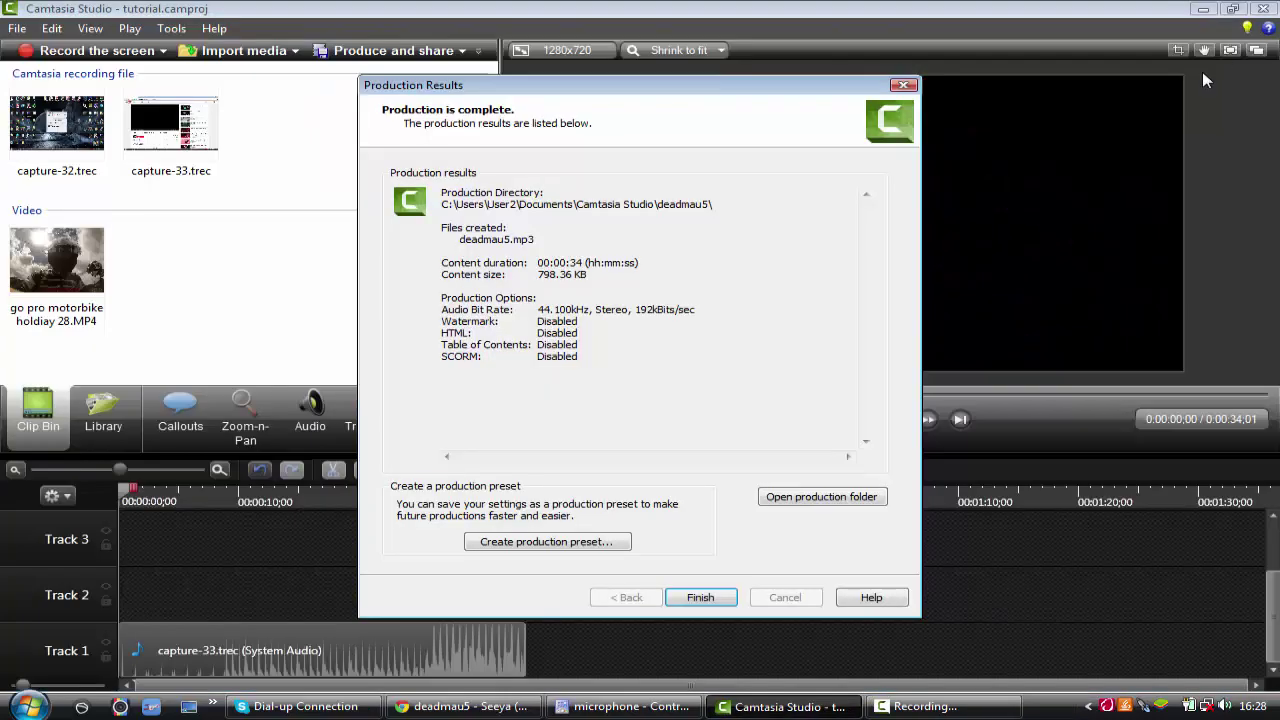
- Close the production results and add go pro motorbike holdiay 28.MP4 to the timeline, previewing from about 28 seconds
left_click(902, 87)
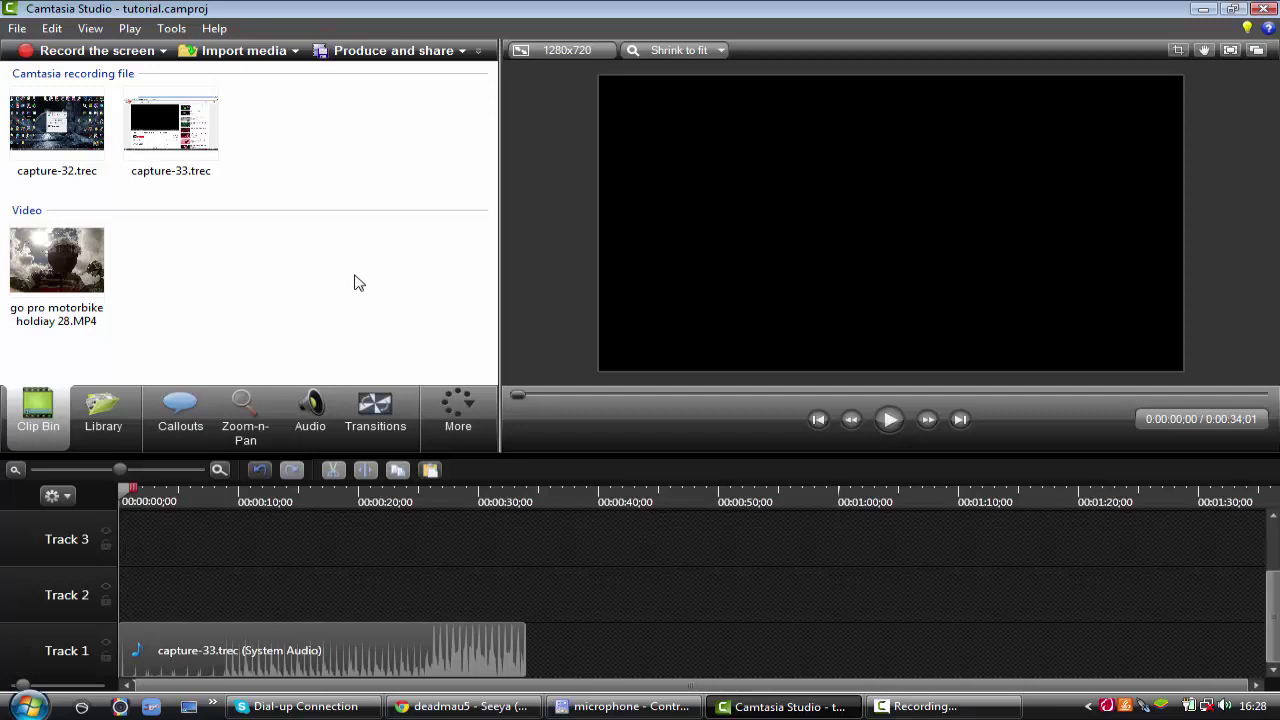
left_click(340, 660)
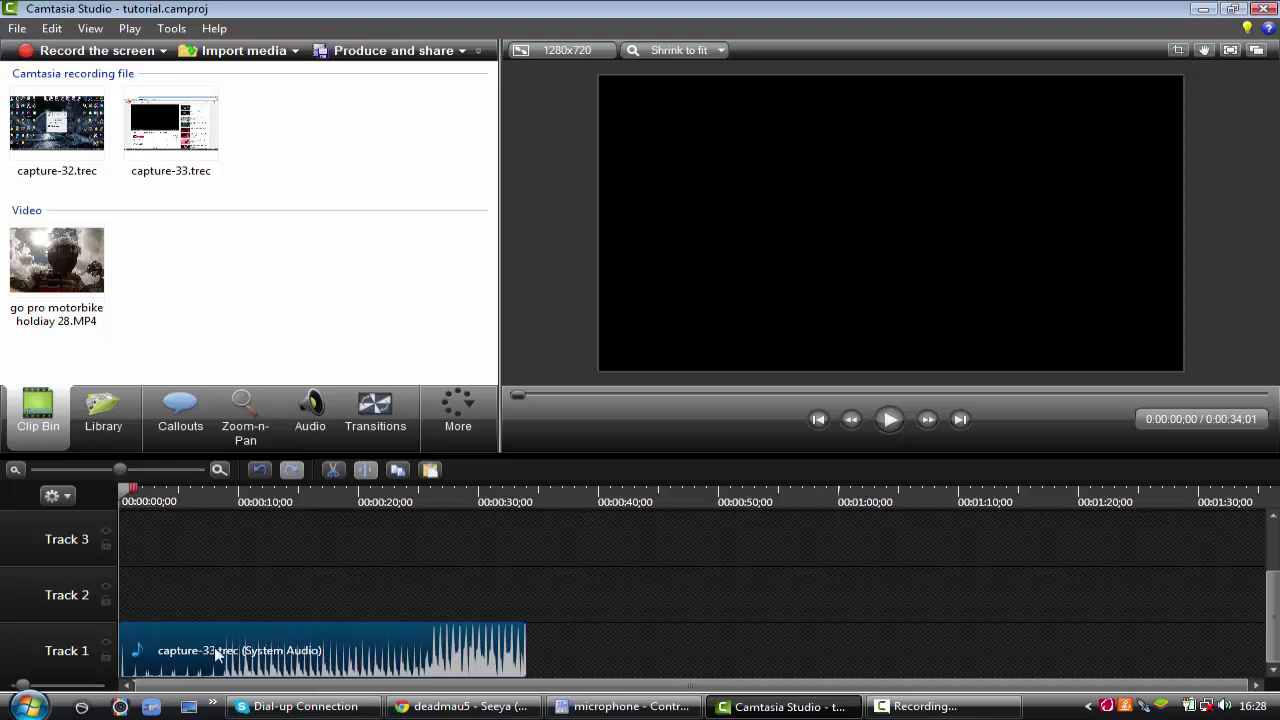
left_click(123, 605)
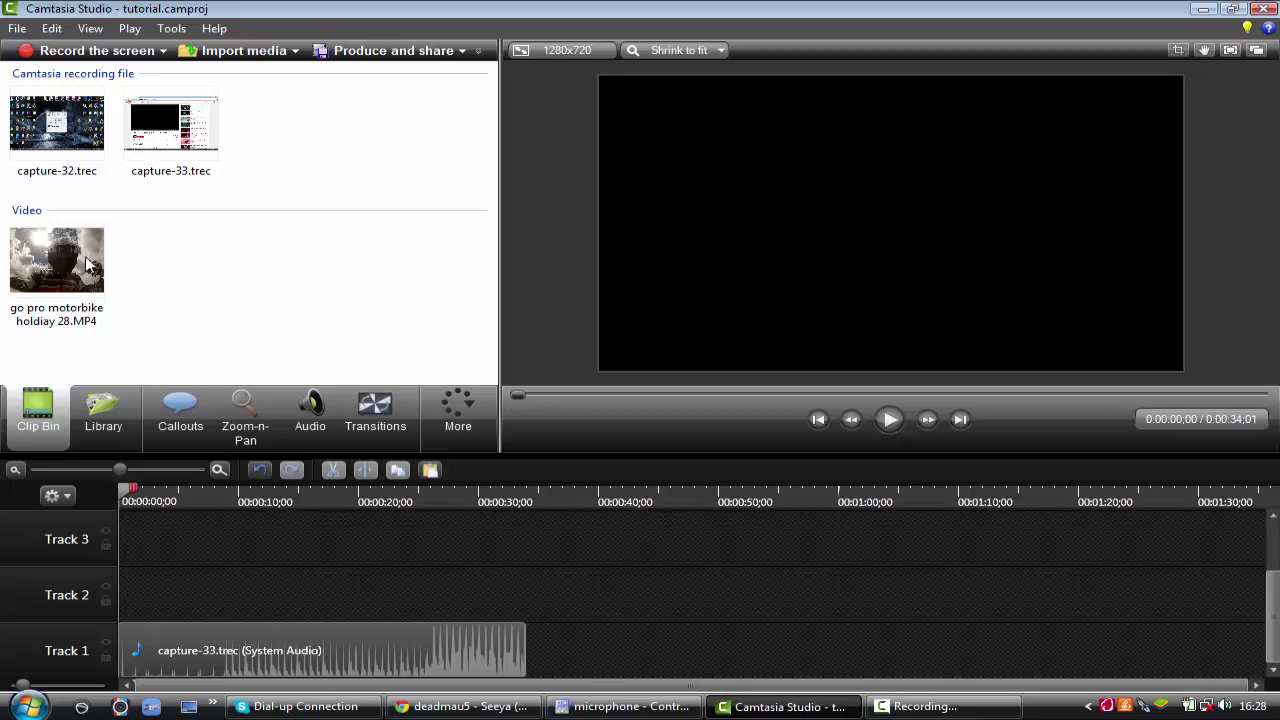
left_click_drag(76, 262, 214, 590)
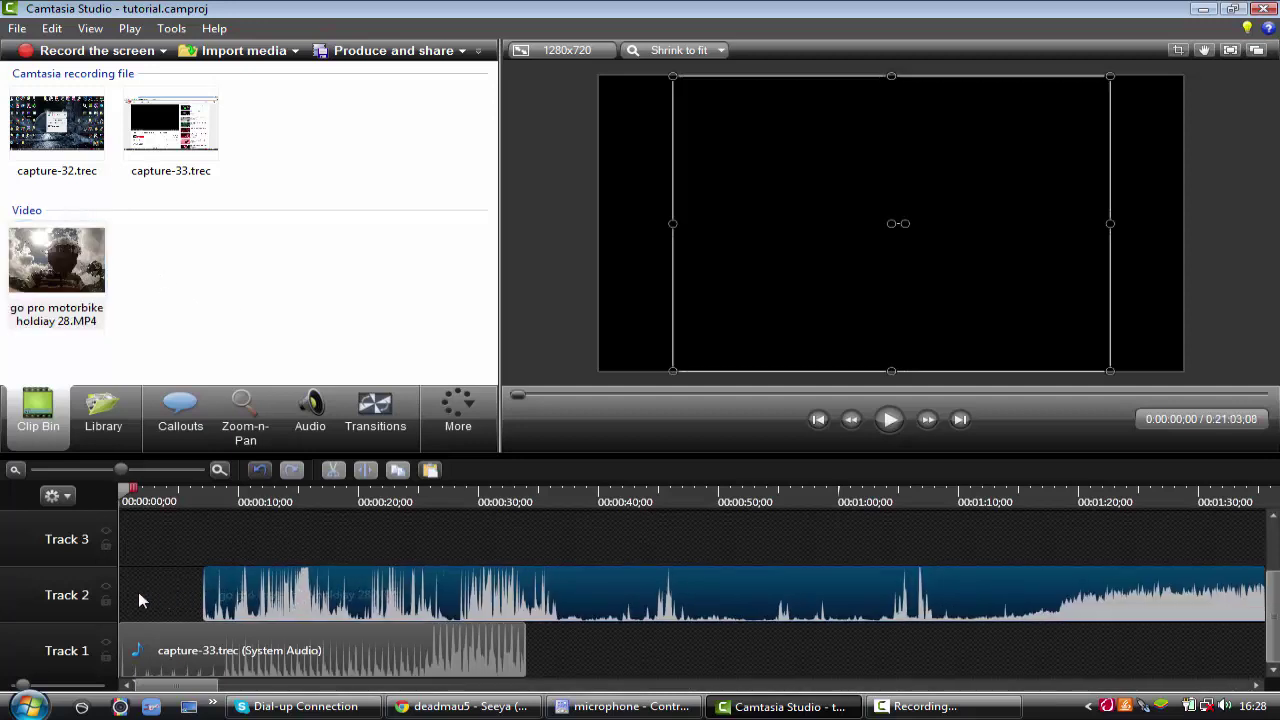
left_click(457, 505)
left_click_drag(457, 505, 675, 502)
left_click(889, 419)
- Cut and paste the motorbike clip onto Track 2 starting at 0:00
left_click(788, 605)
key("Delete")
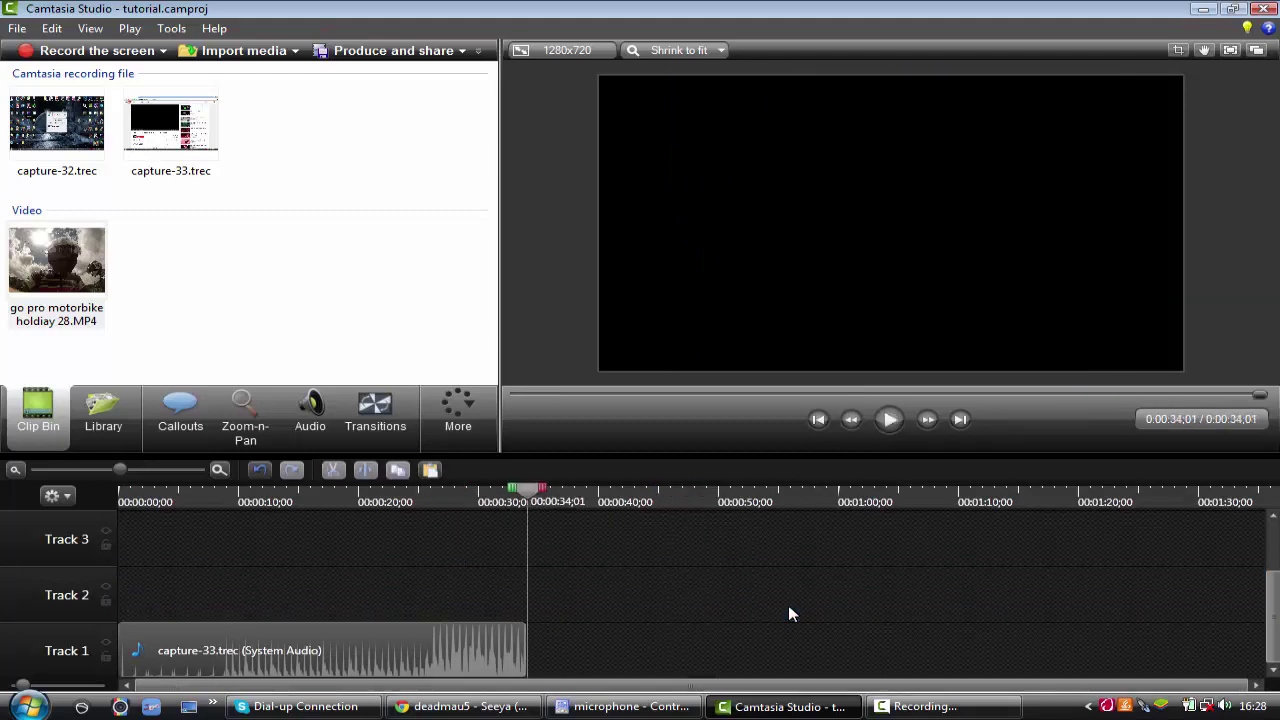
left_click(430, 471)
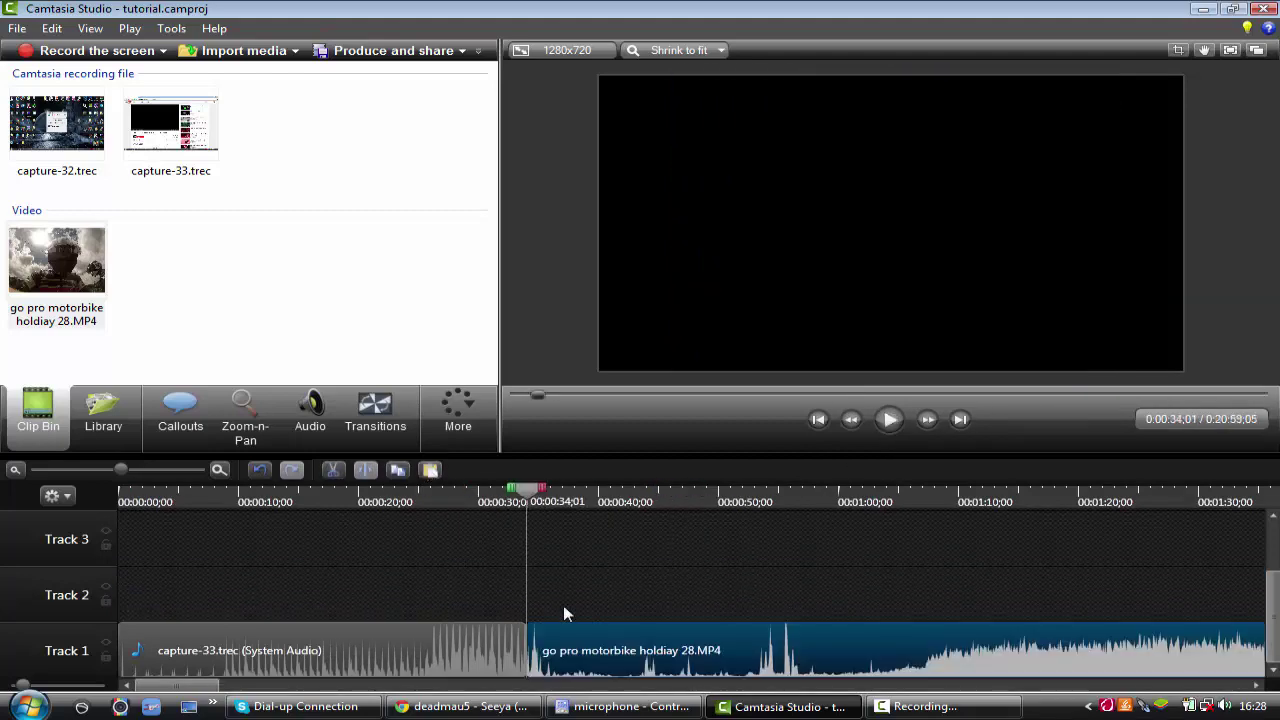
left_click_drag(560, 648, 95, 580)
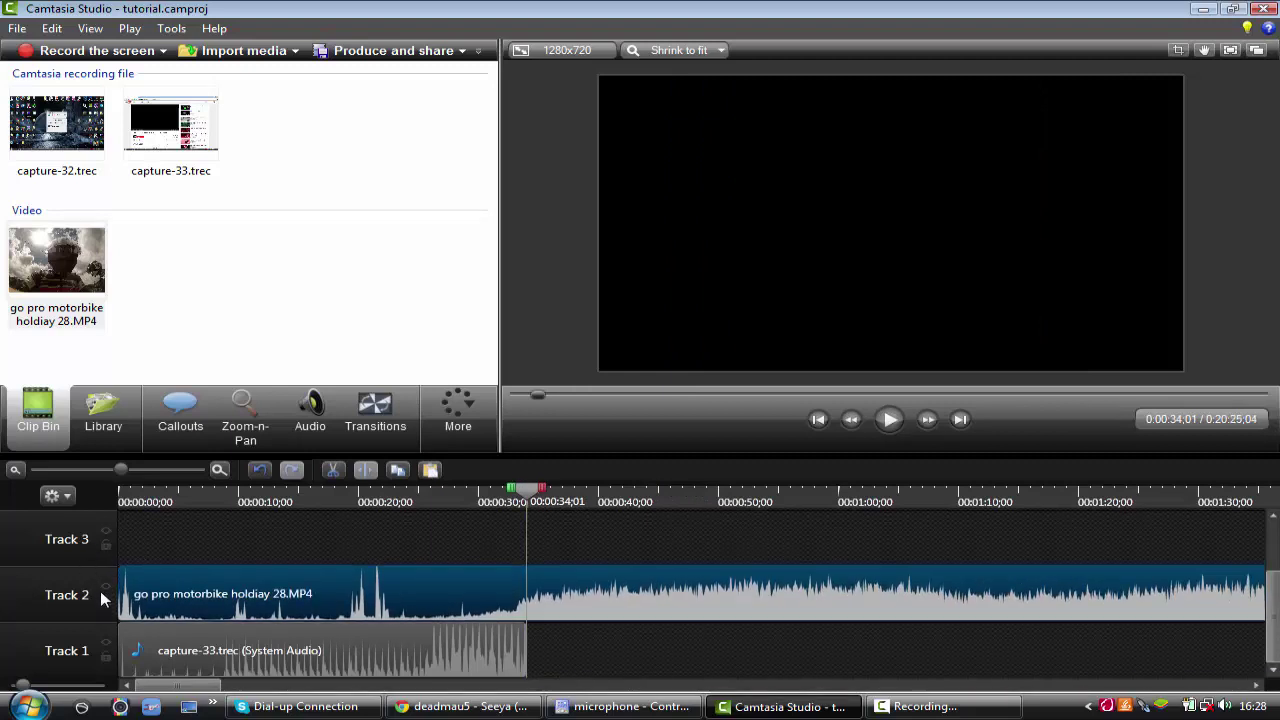
- Trim the motorbike clip's end back to roughly 0:34, near the song's end
left_click(15, 469)
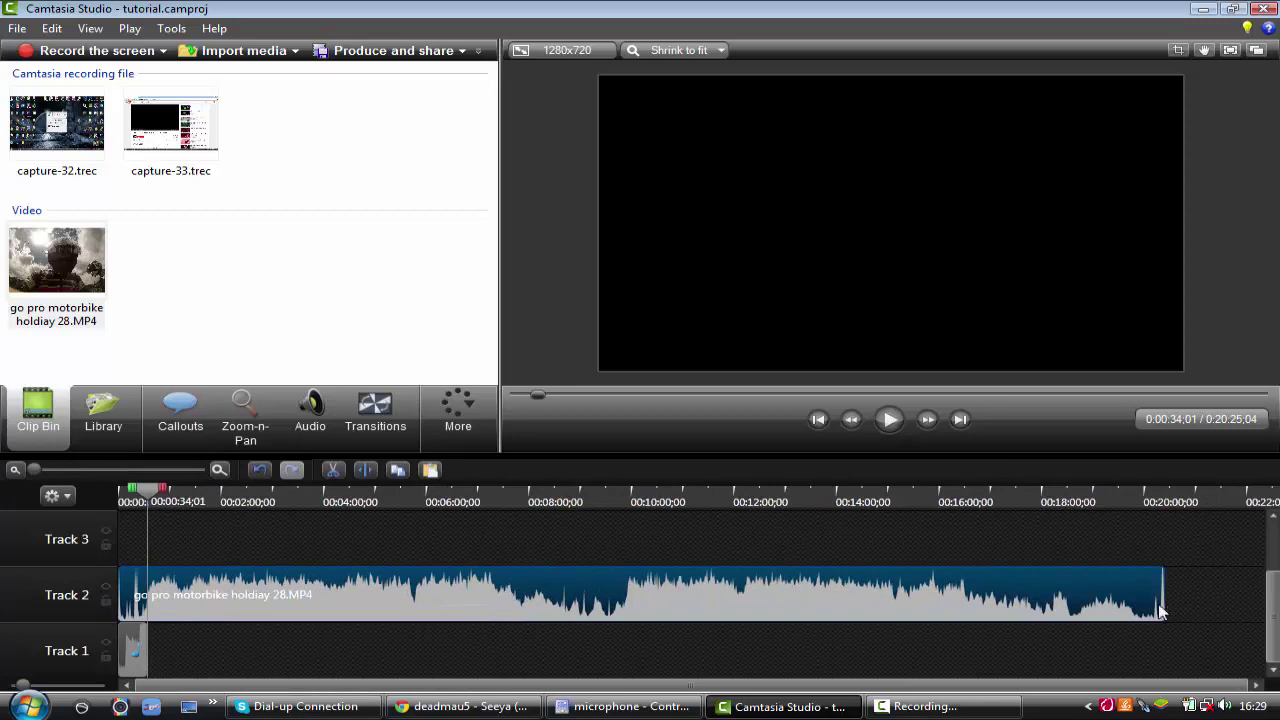
left_click_drag(1163, 603, 140, 508)
left_click_drag(175, 608, 142, 602)
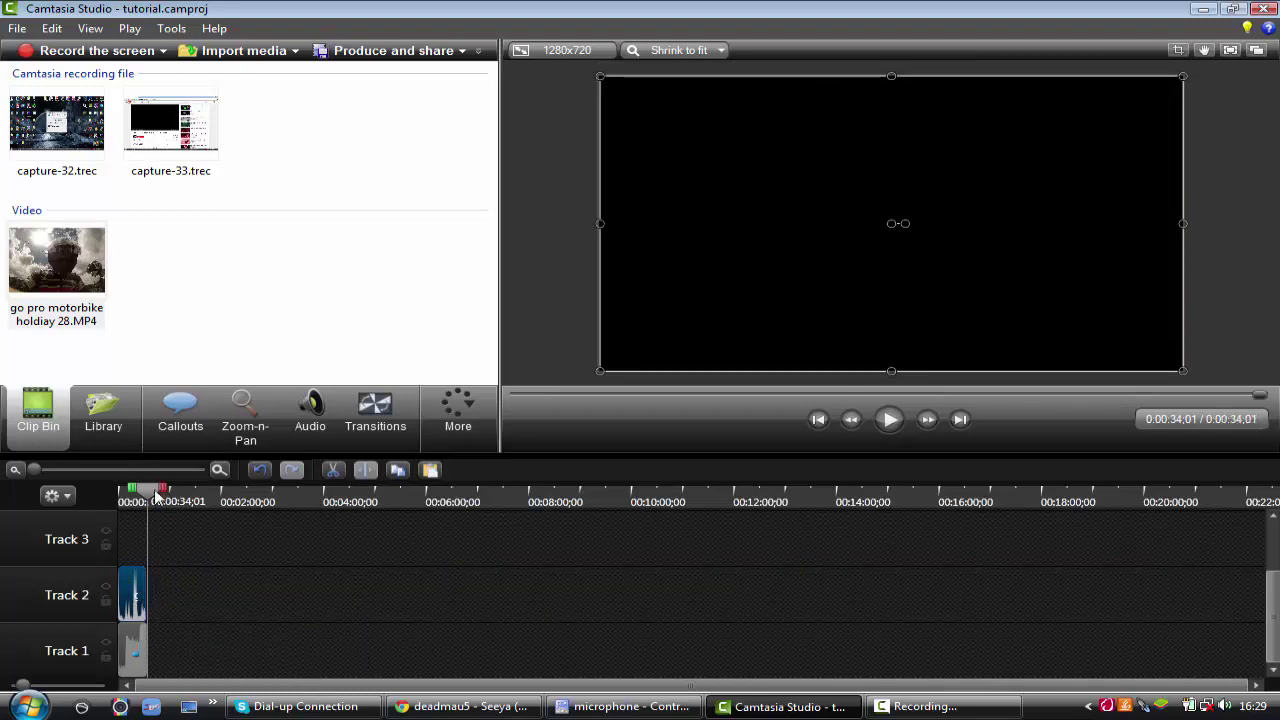
left_click(125, 494)
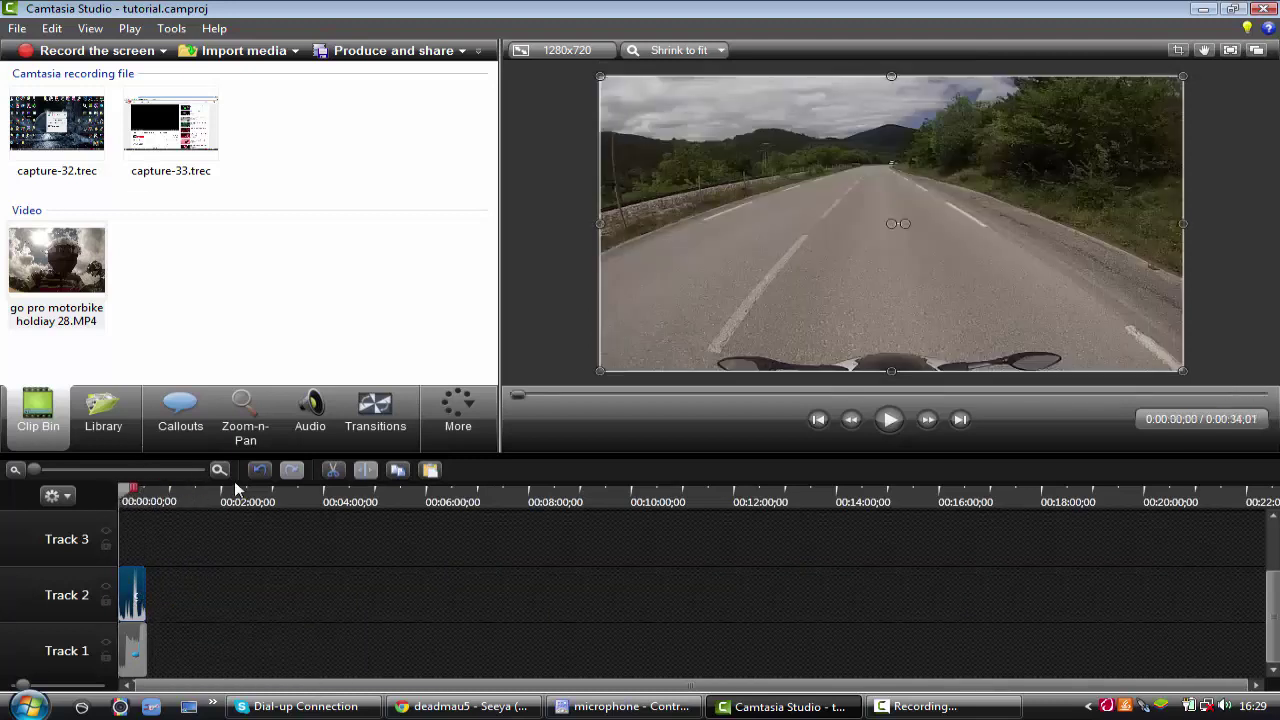
- Zoom the timeline back in and dismiss Editing Dimensions without changes
left_click(218, 470)
left_click(218, 470)
left_click(218, 470)
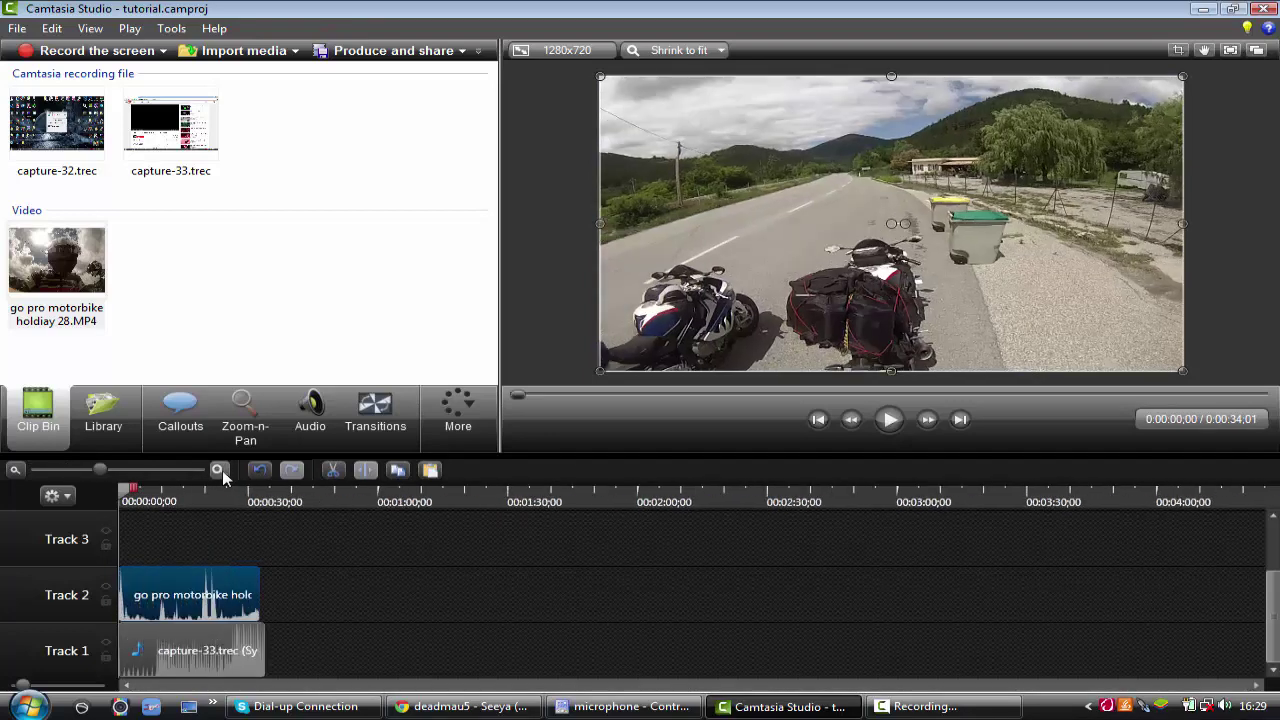
left_click(218, 470)
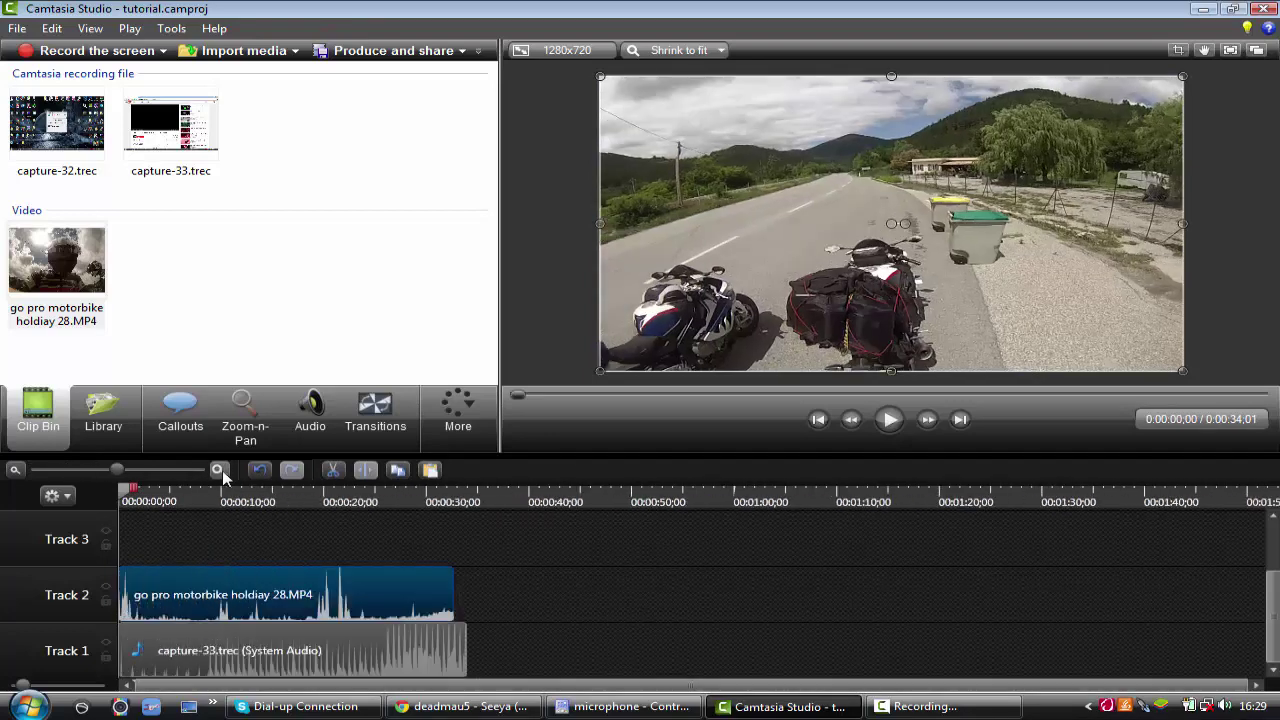
left_click(596, 49)
left_click(804, 247)
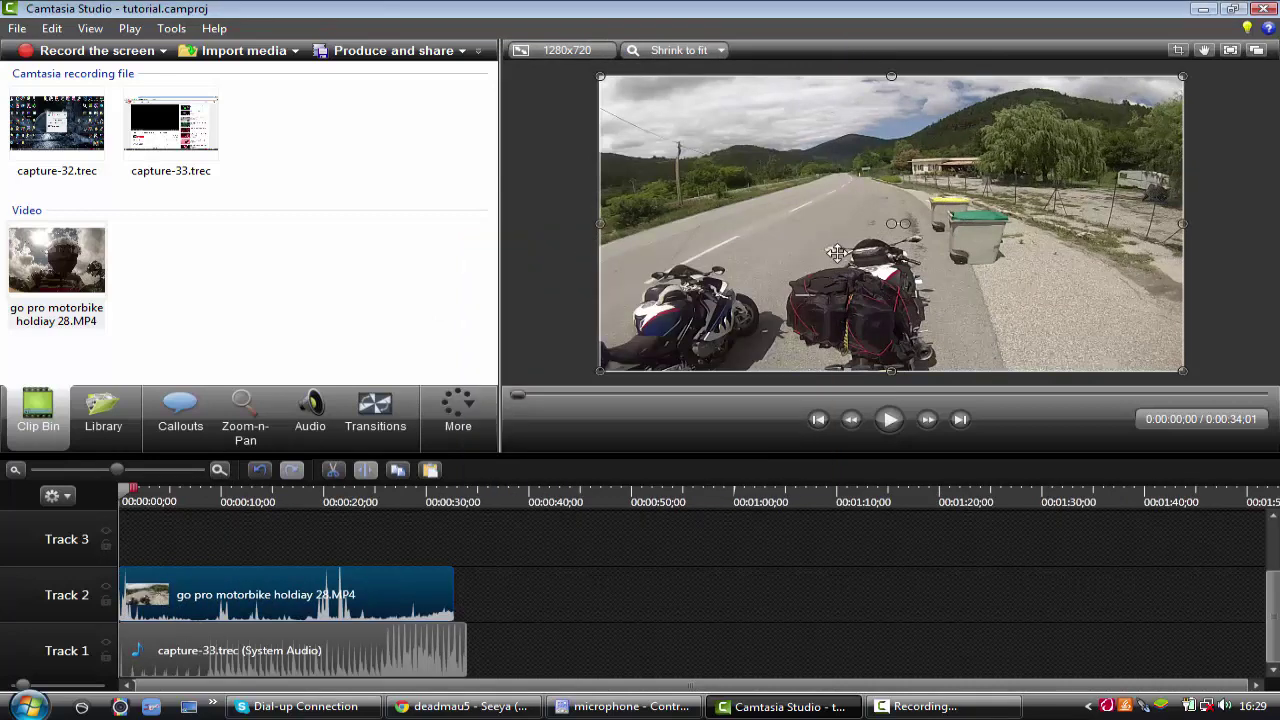
left_click(536, 326)
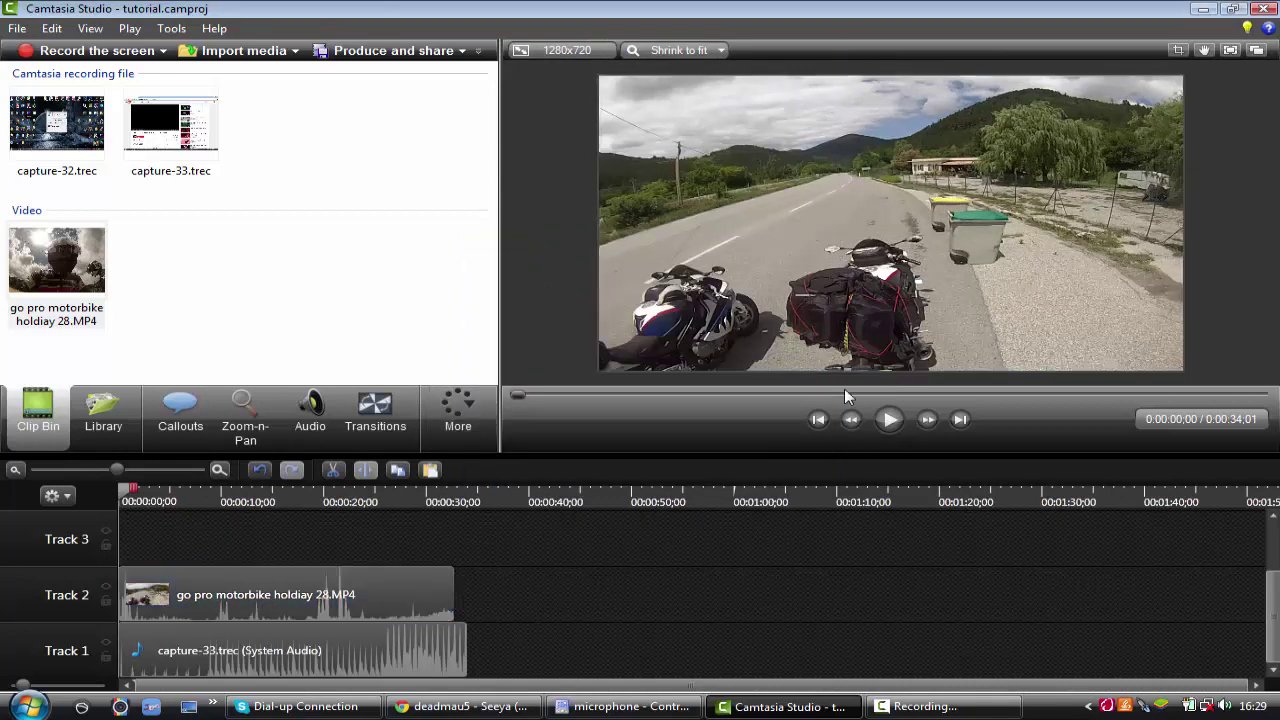
- Extend the motorbike clip so it ends exactly with the Track 1 song clip
left_click_drag(455, 615, 476, 614)
left_click(889, 419)
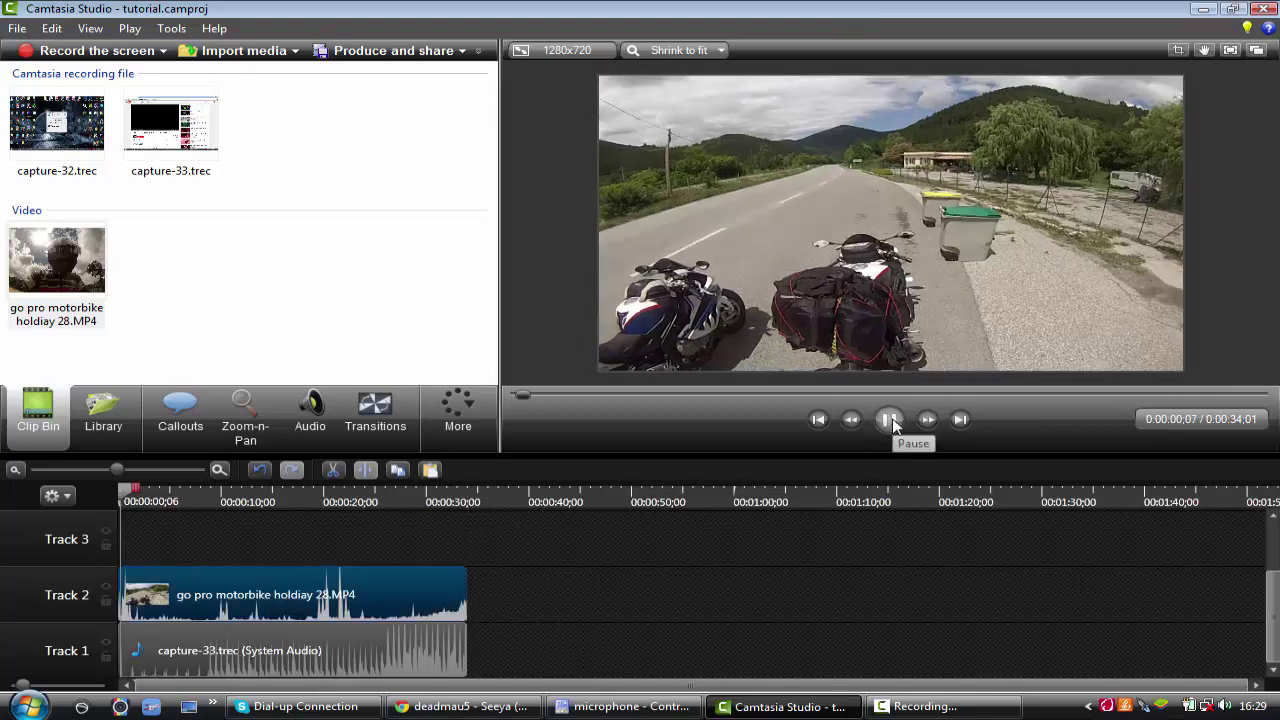
left_click(891, 421)
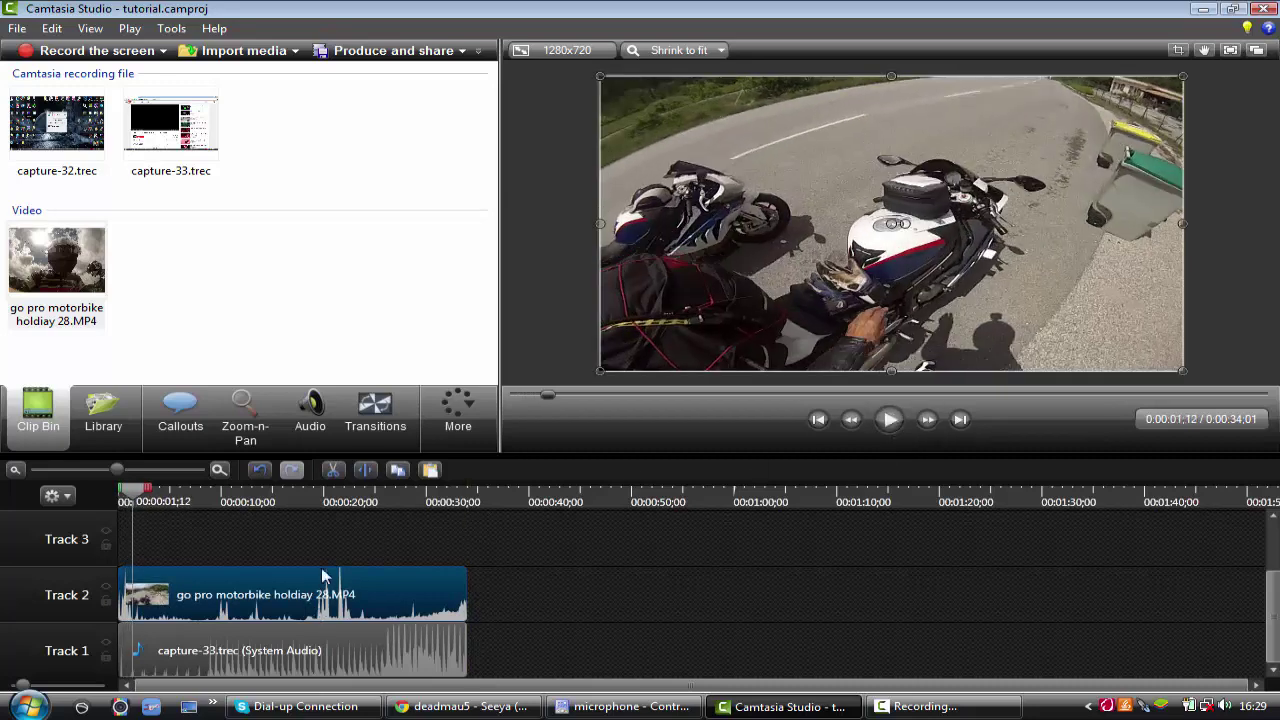
left_click(321, 421)
left_click(333, 580)
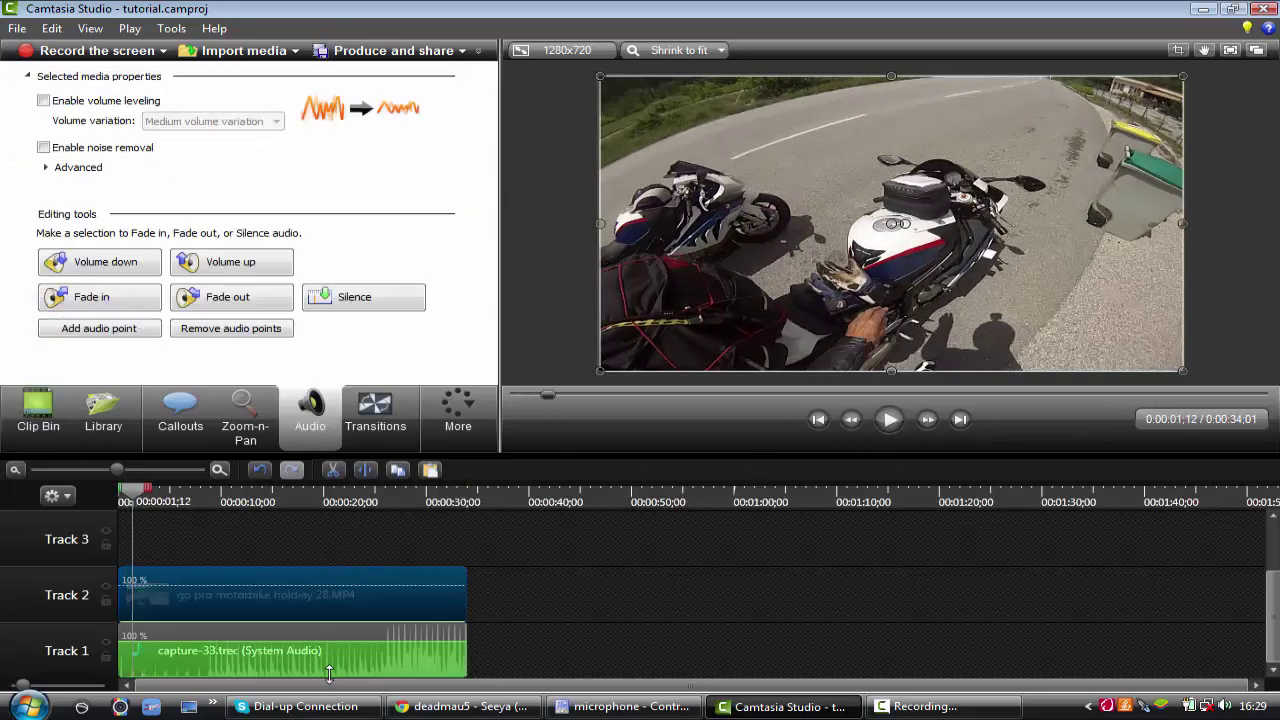
- Preview the motorbike footage with the song from the start to 0:12;05, then show the Clip Bin
left_click_drag(128, 500, 119, 500)
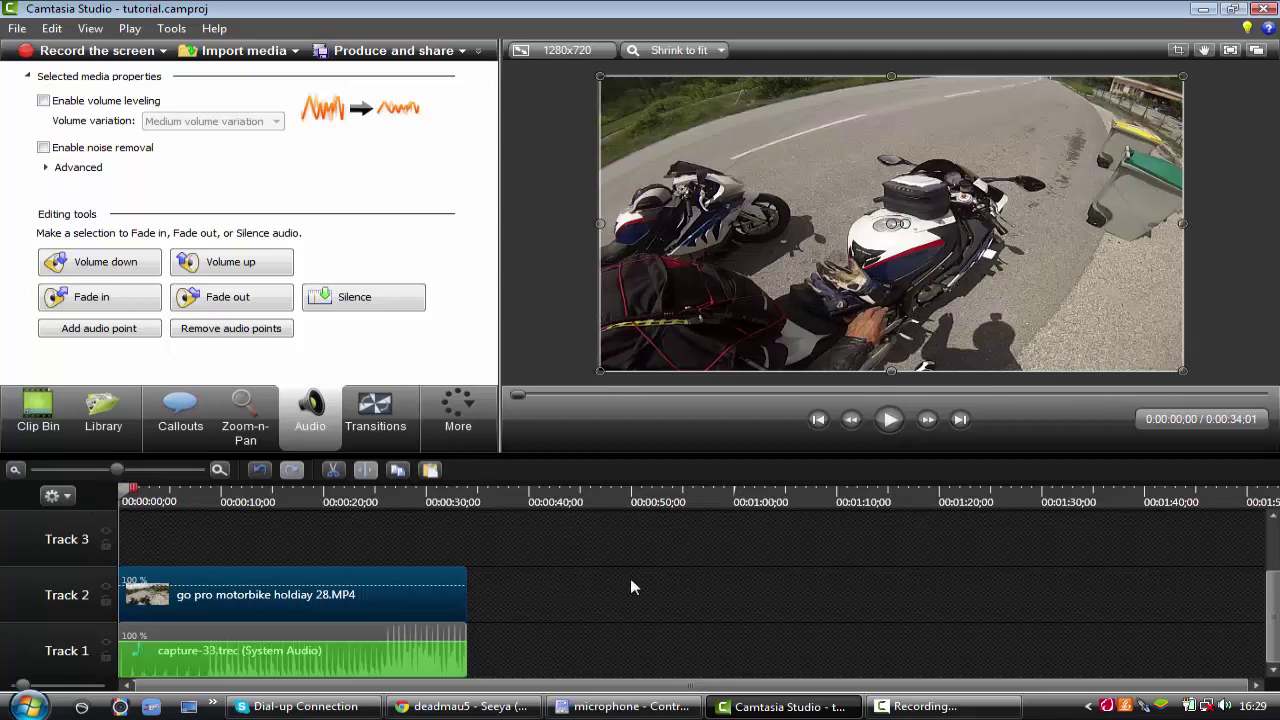
left_click(630, 578)
left_click(886, 420)
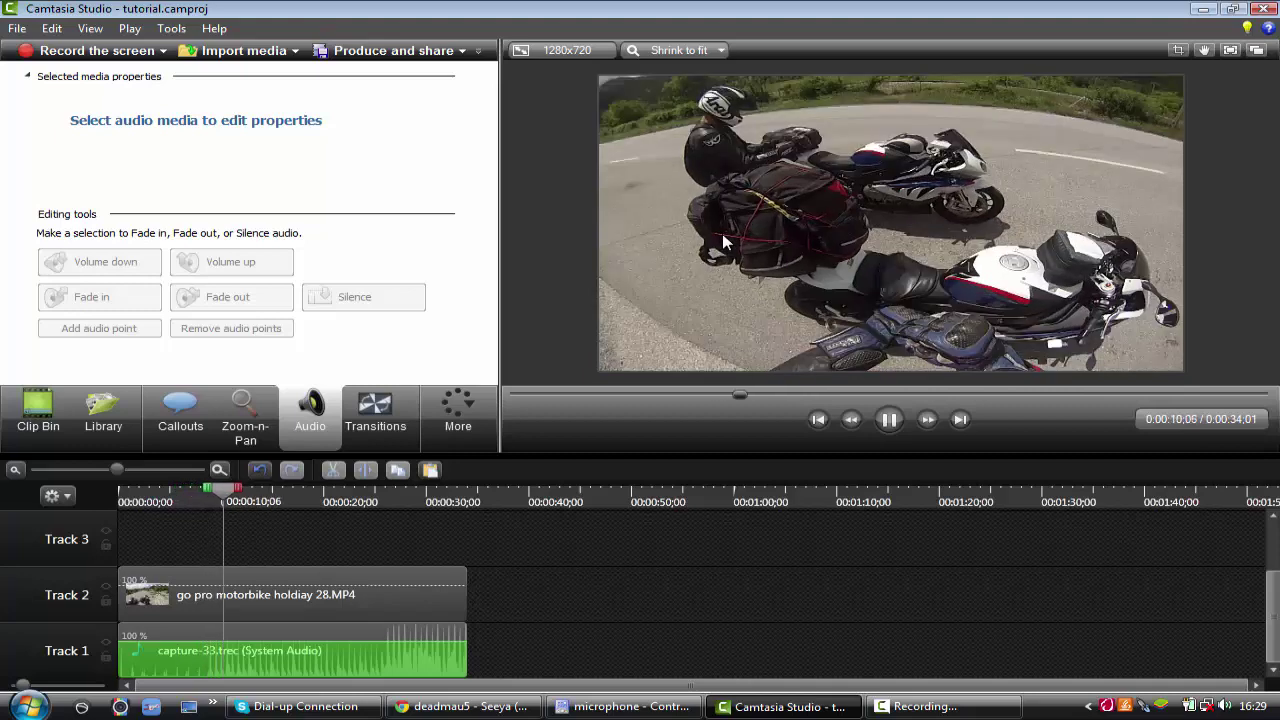
left_click(889, 419)
left_click(33, 425)
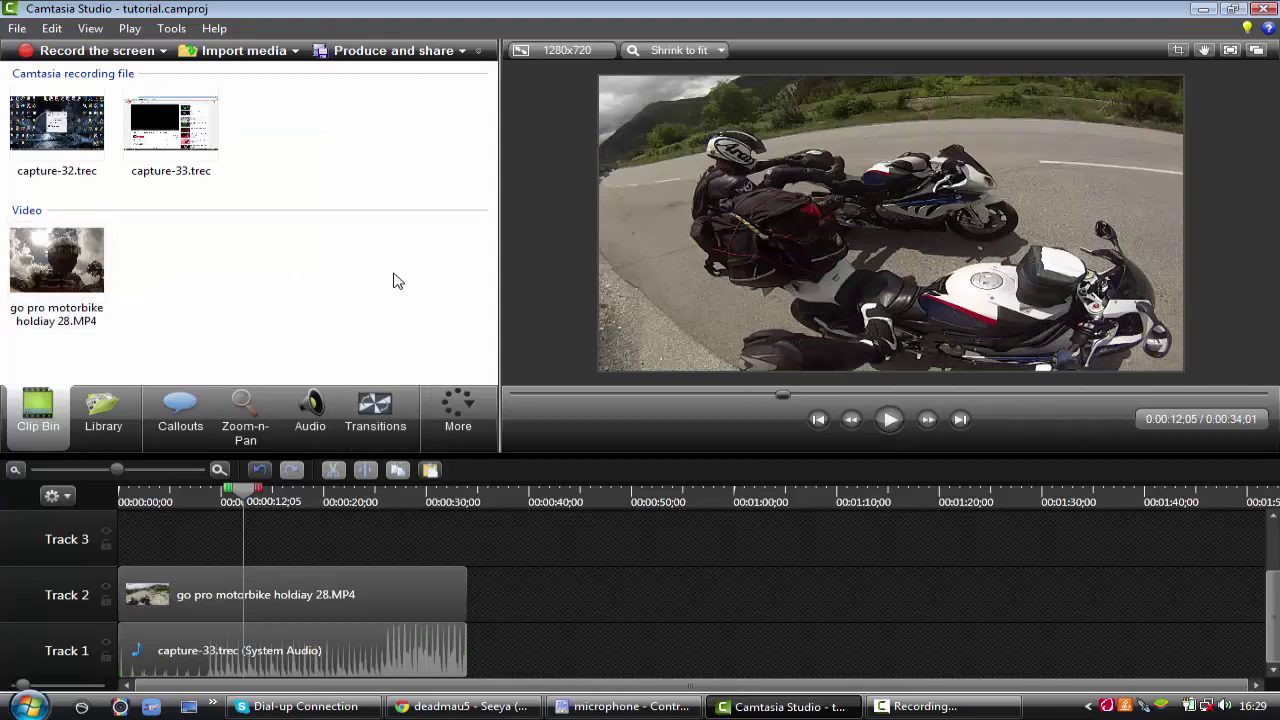
left_click(422, 57)
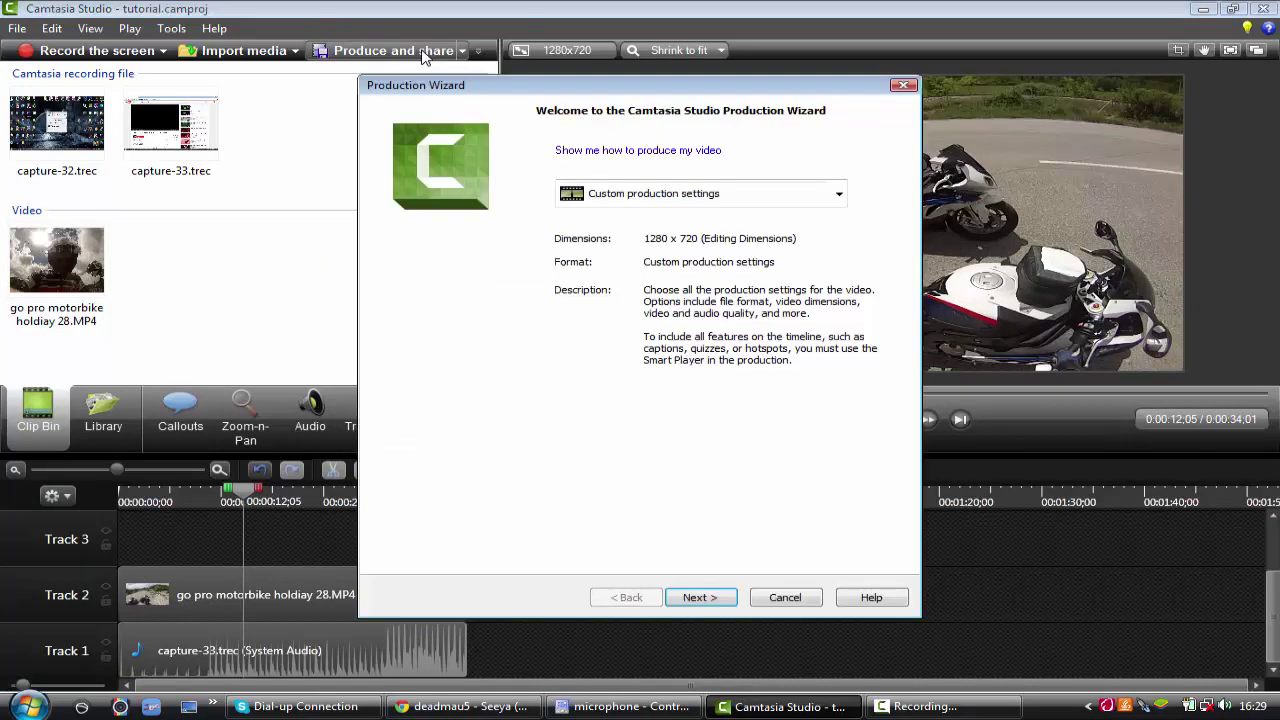
left_click(670, 193)
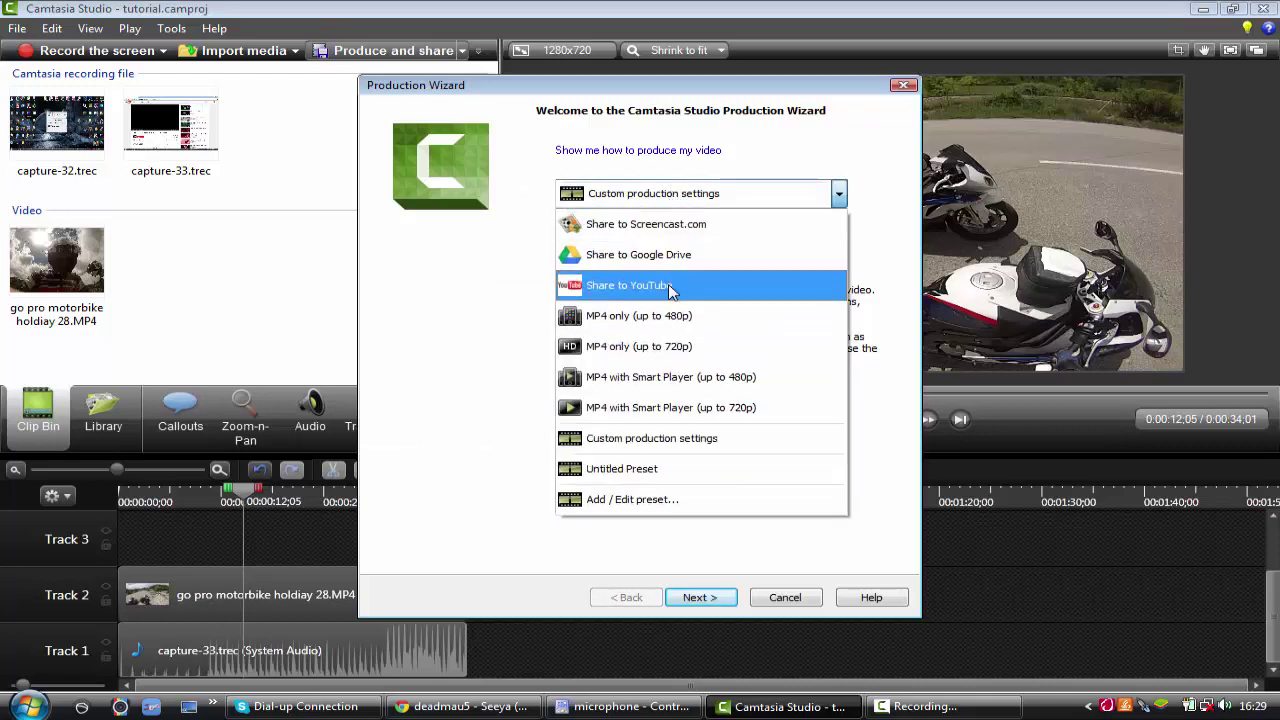
left_click(670, 288)
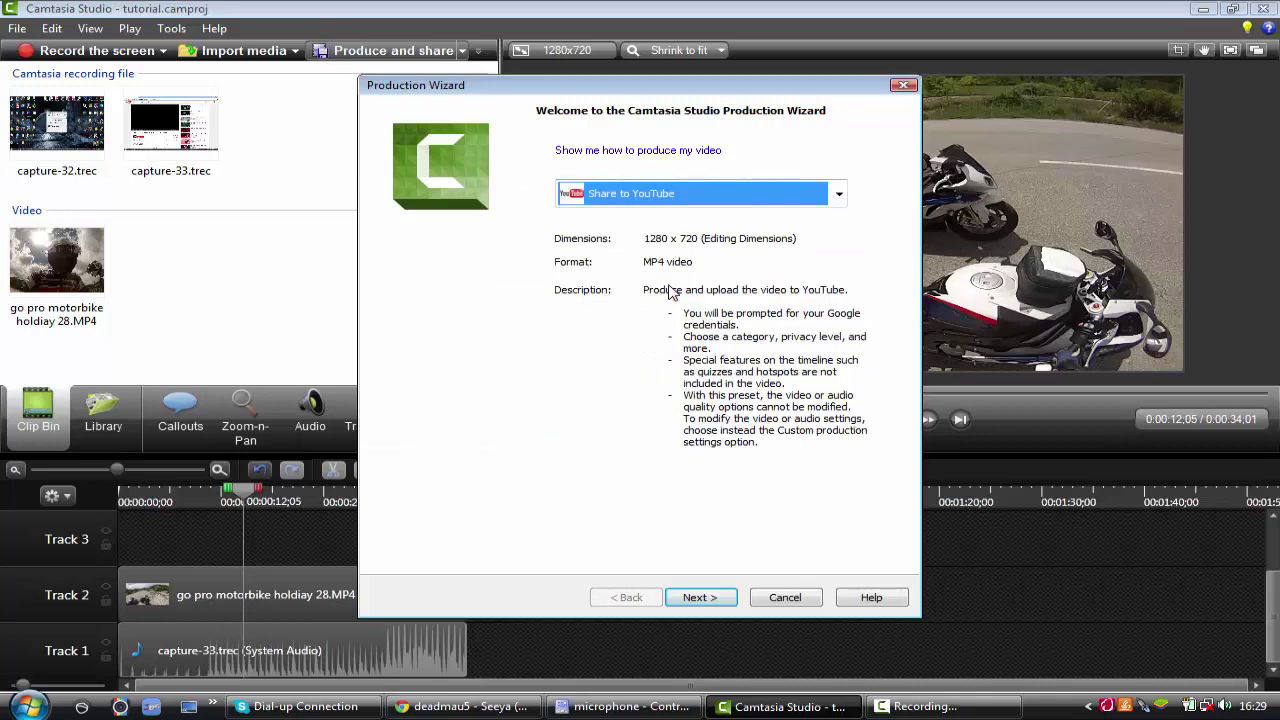
left_click(736, 198)
left_click(897, 256)
left_click(706, 603)
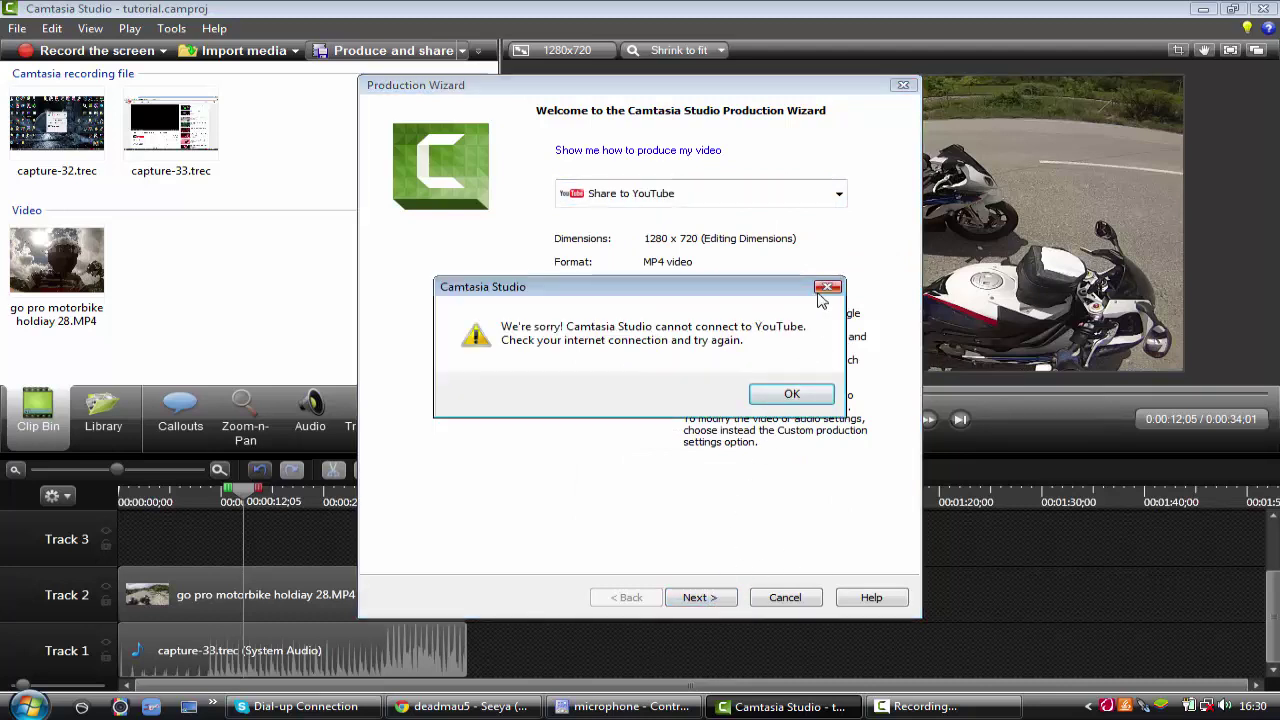
left_click(827, 288)
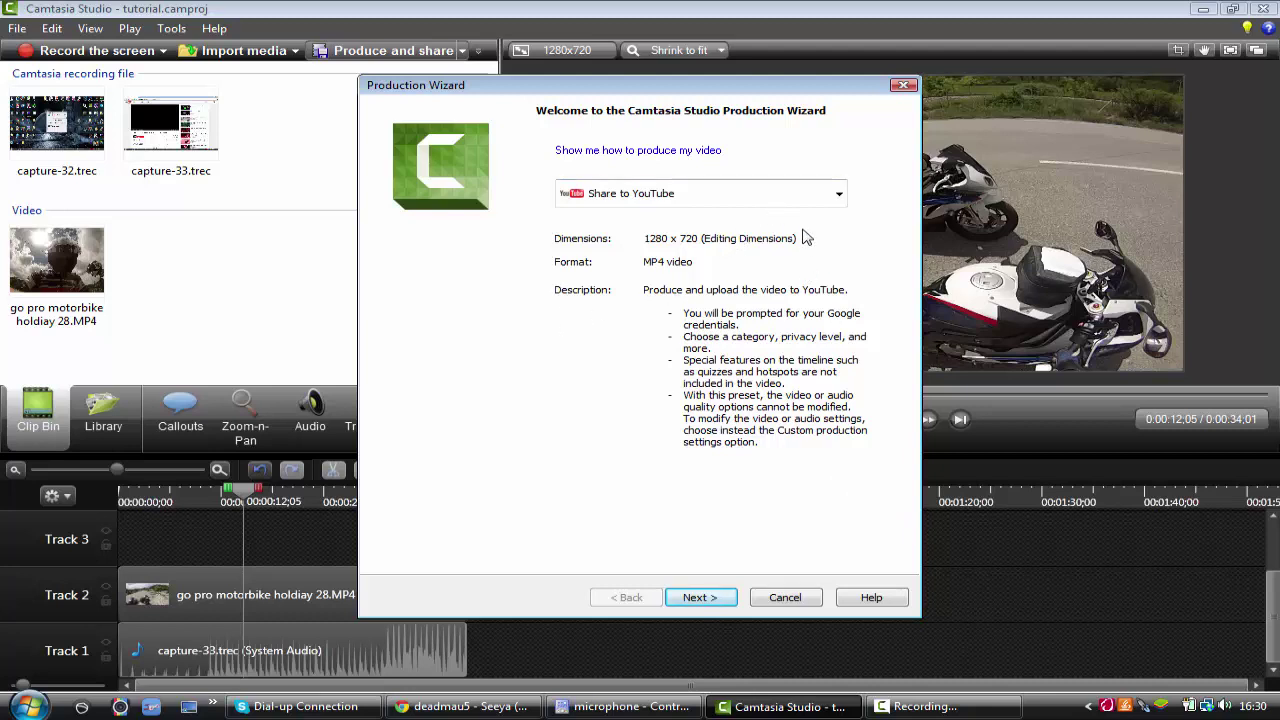
left_click(772, 196)
left_click(812, 203)
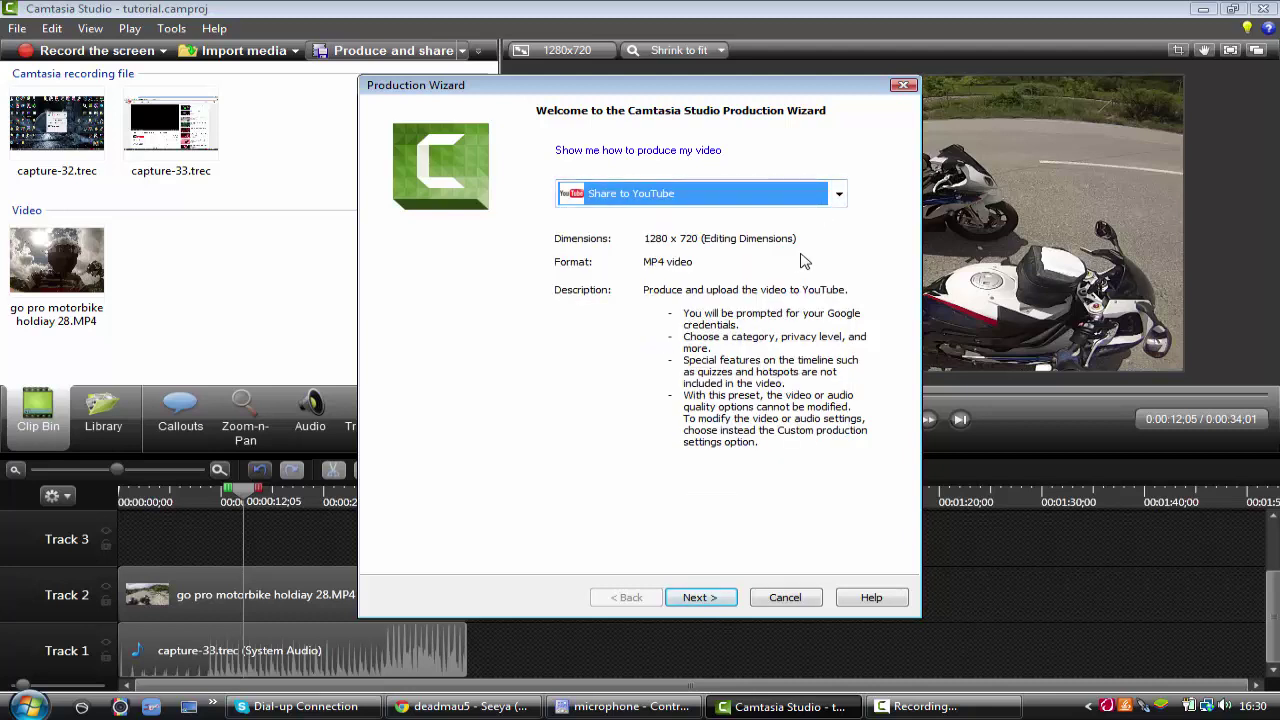
left_click(812, 200)
left_click(871, 330)
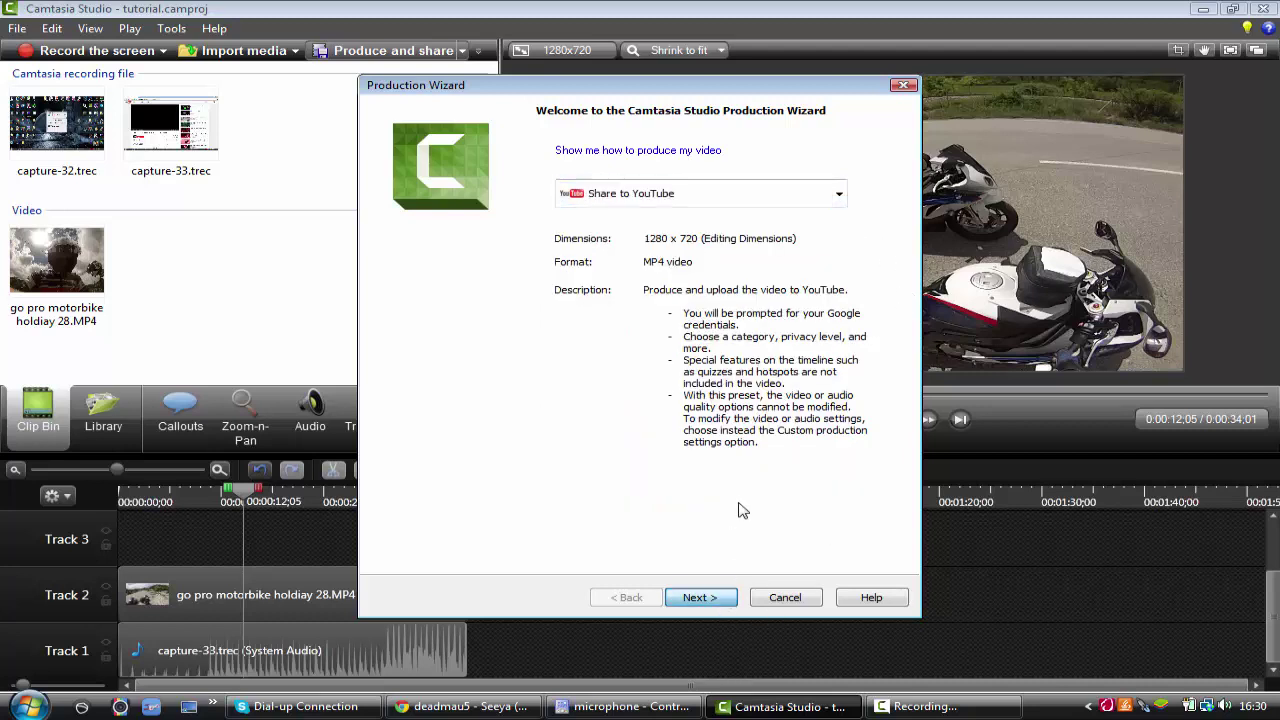
key("Return")
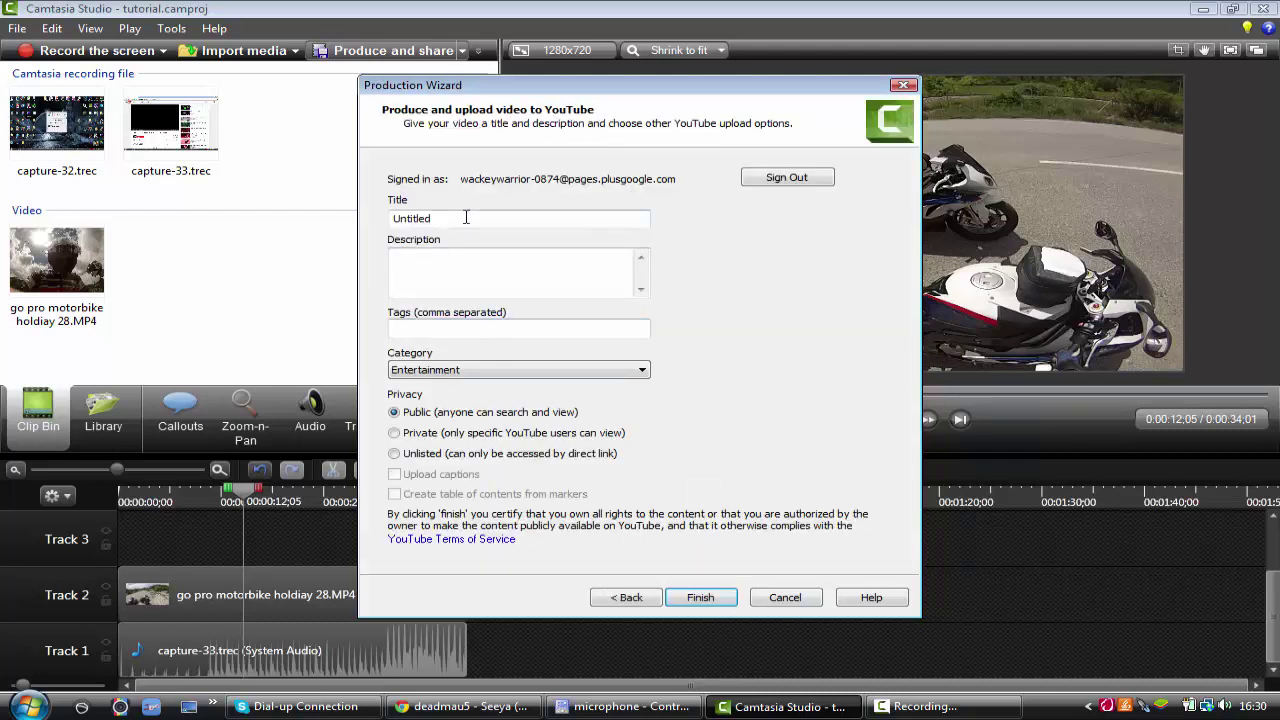
double_click(465, 217)
left_click(493, 287)
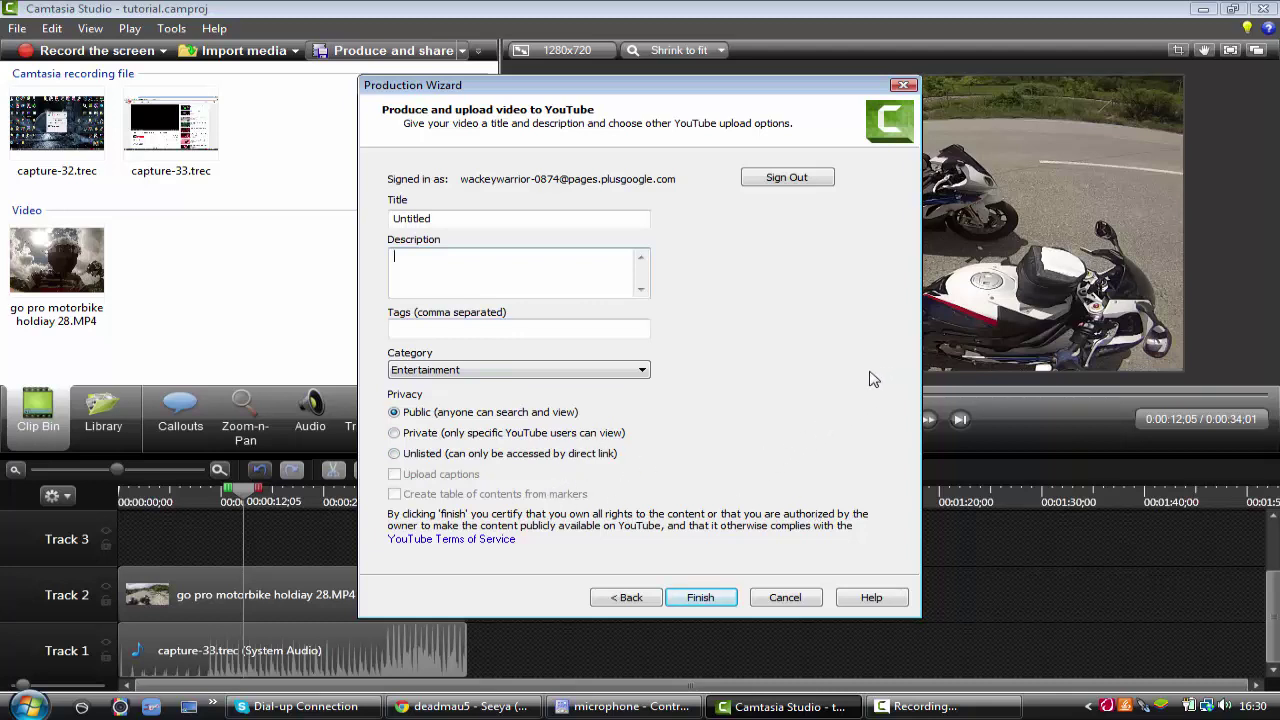
left_click(627, 597)
left_click(653, 598)
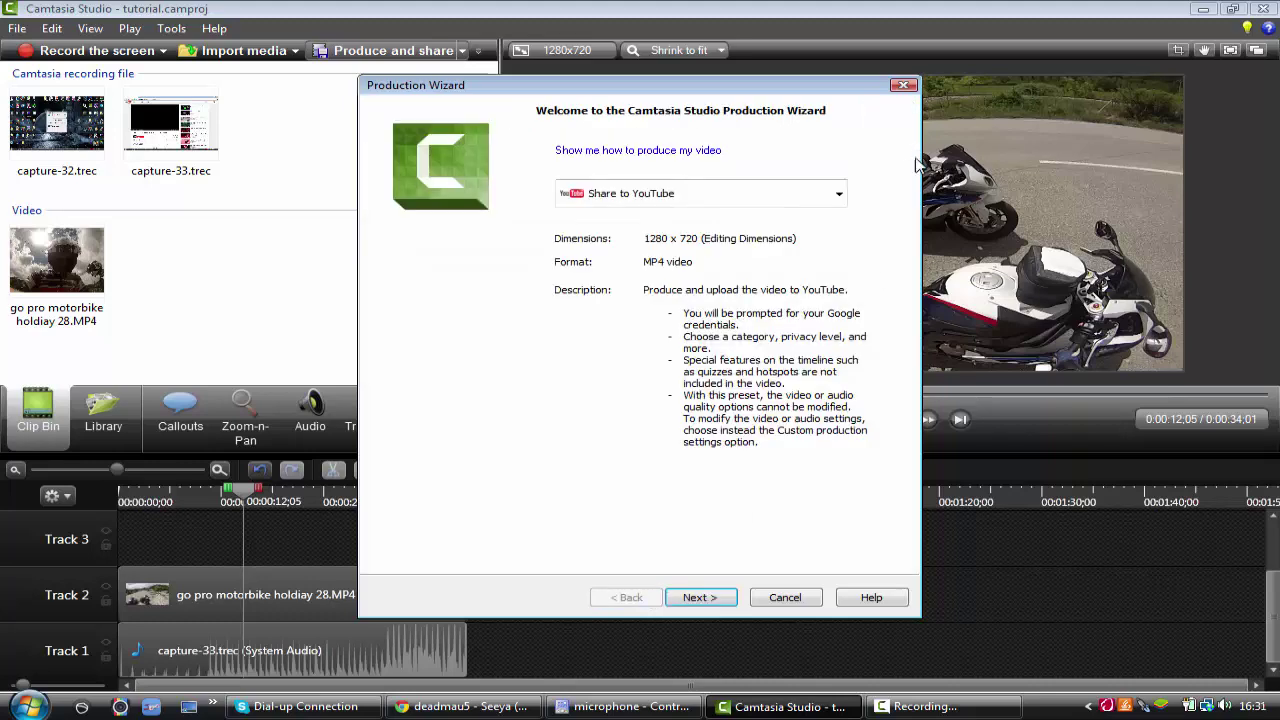
left_click(902, 87)
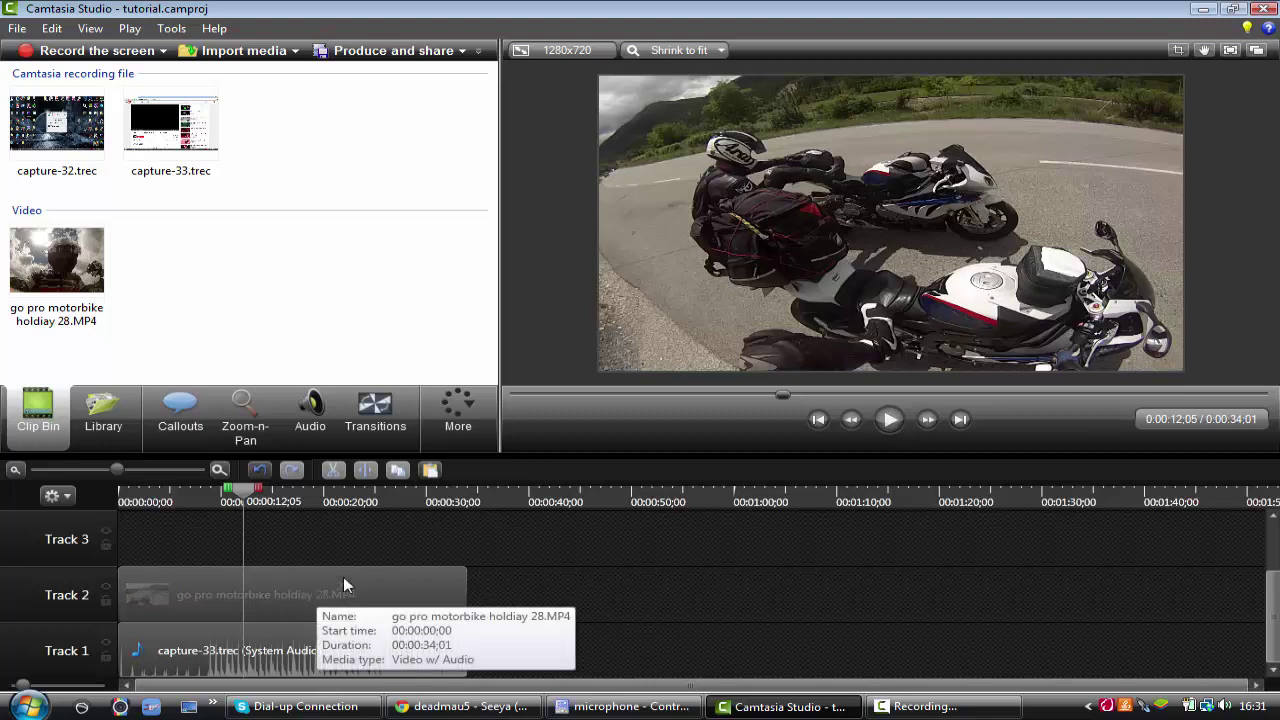
- Delete the motorbike clip from Track 2, rewind the playhead to 0:00, and minimize Camtasia to the desktop
left_click(372, 590)
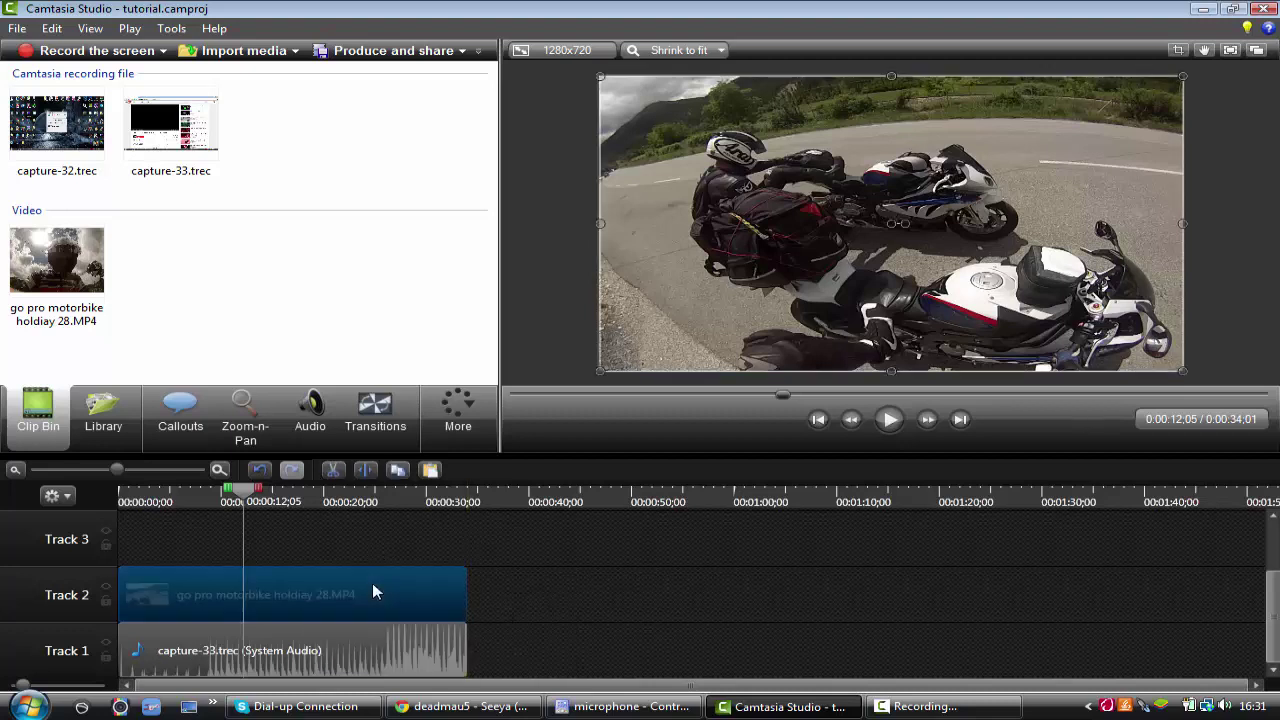
key("Delete")
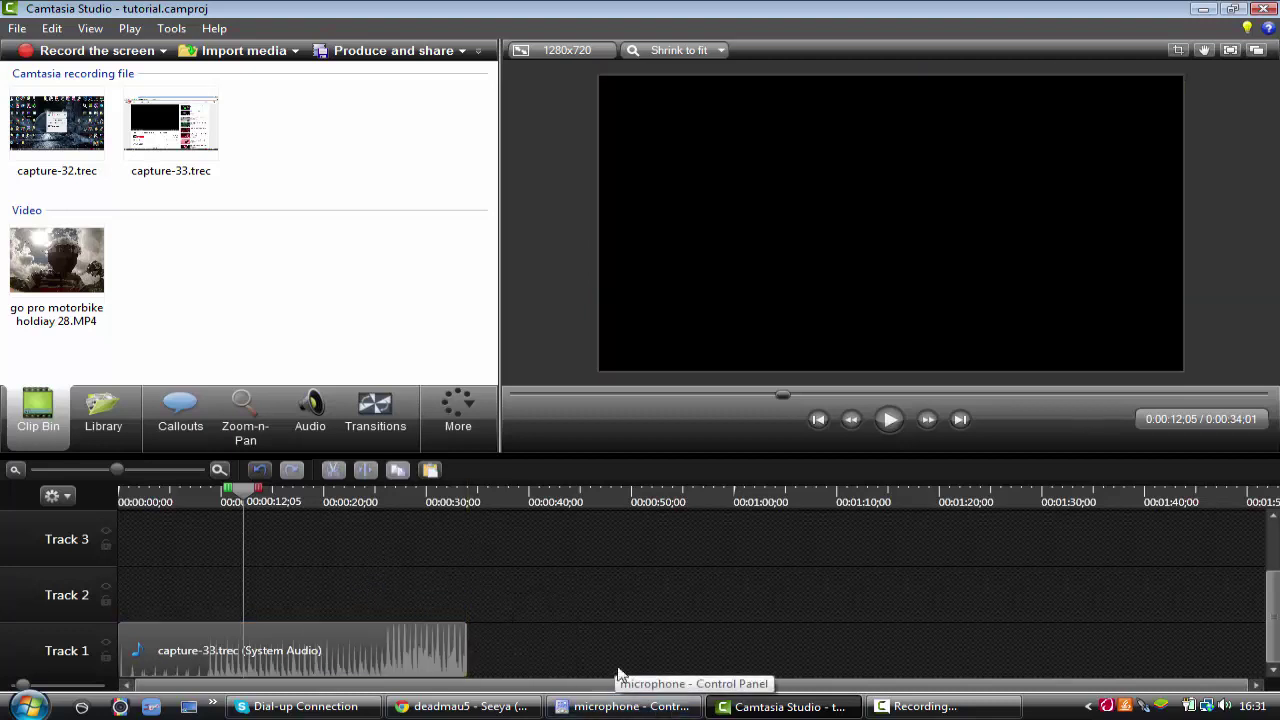
left_click_drag(222, 502, 90, 513)
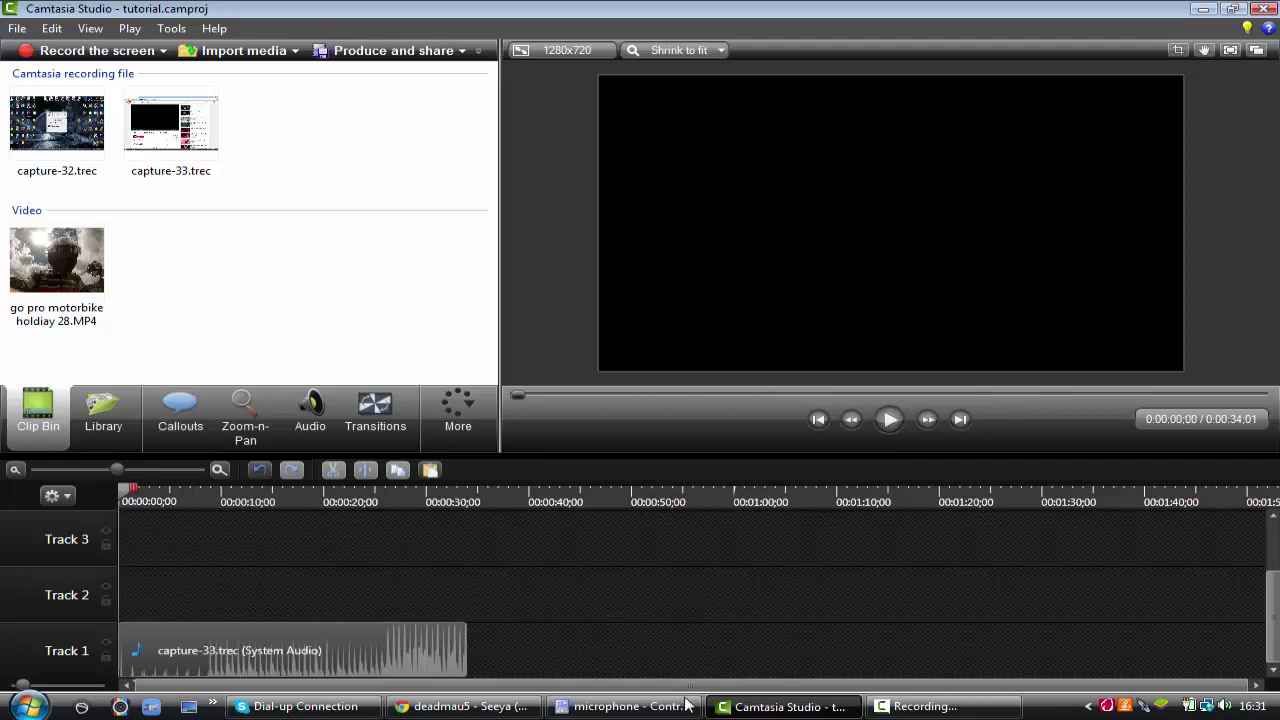
left_click(783, 706)
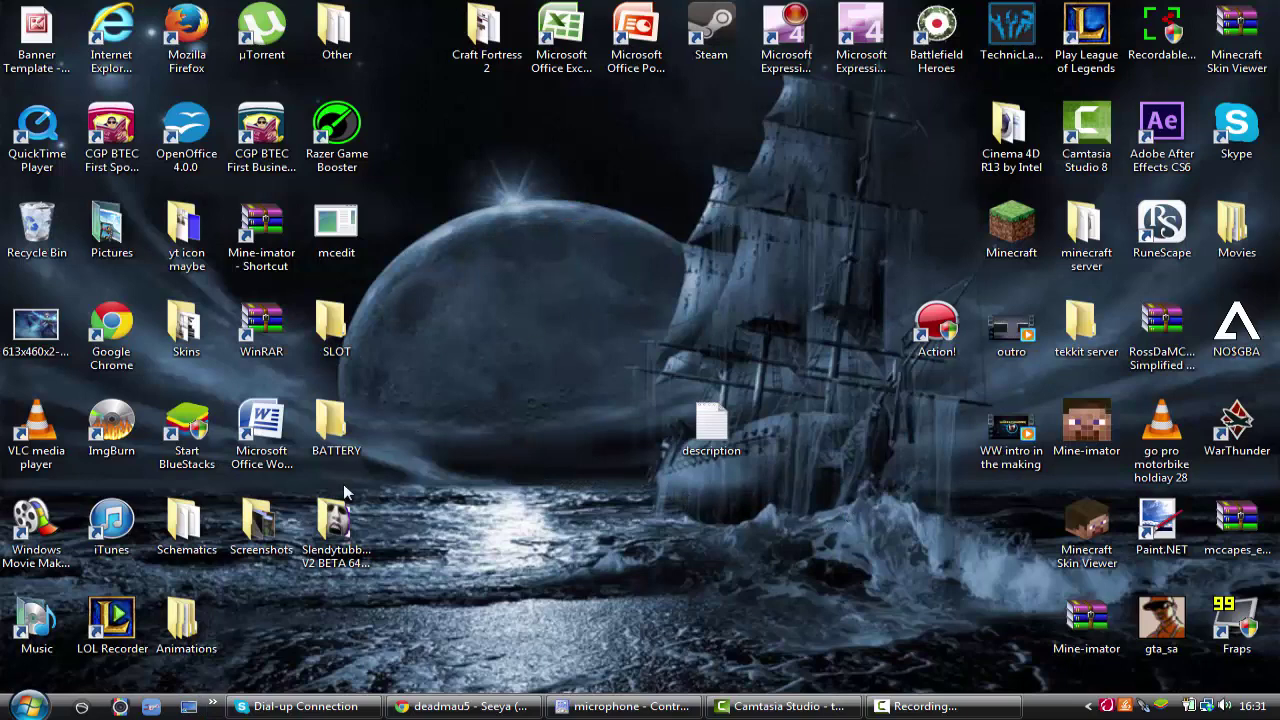
- Import 2014-04-15_20.35.11.png from the Screenshots folder into Camtasia's Clip Bin
double_click(278, 525)
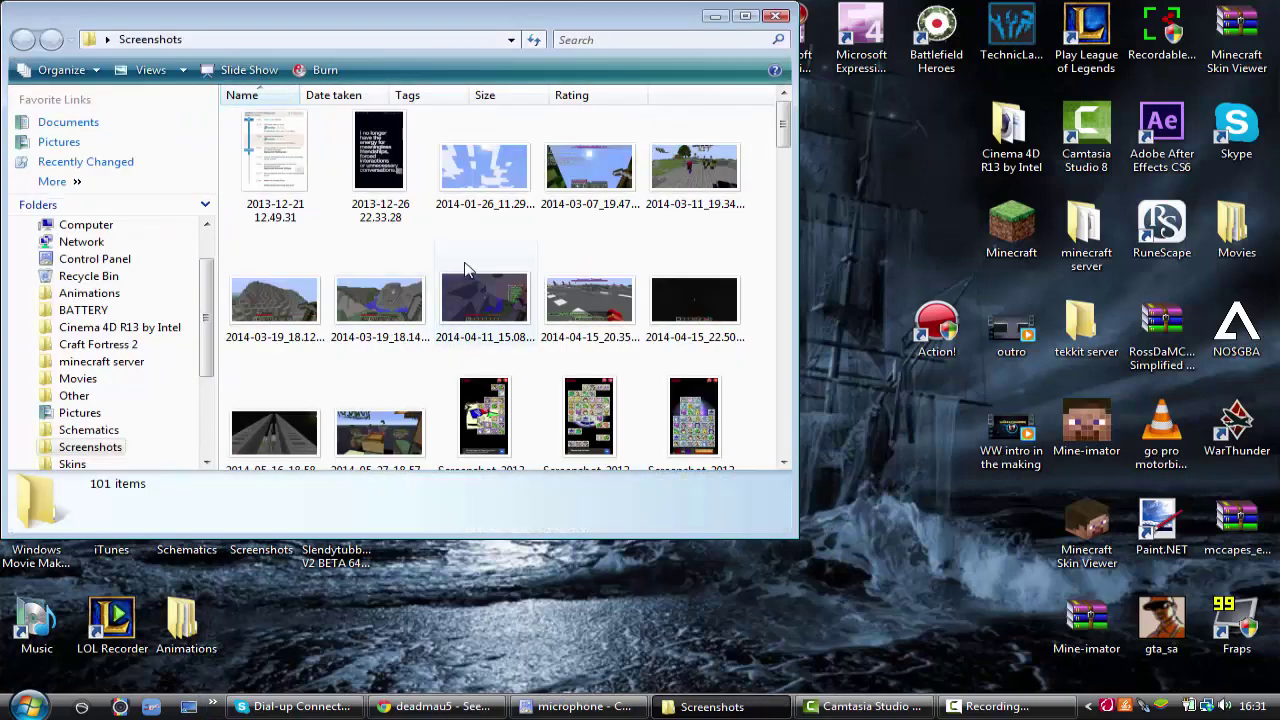
left_click_drag(583, 293, 297, 320)
left_click_drag(58, 190, 278, 570)
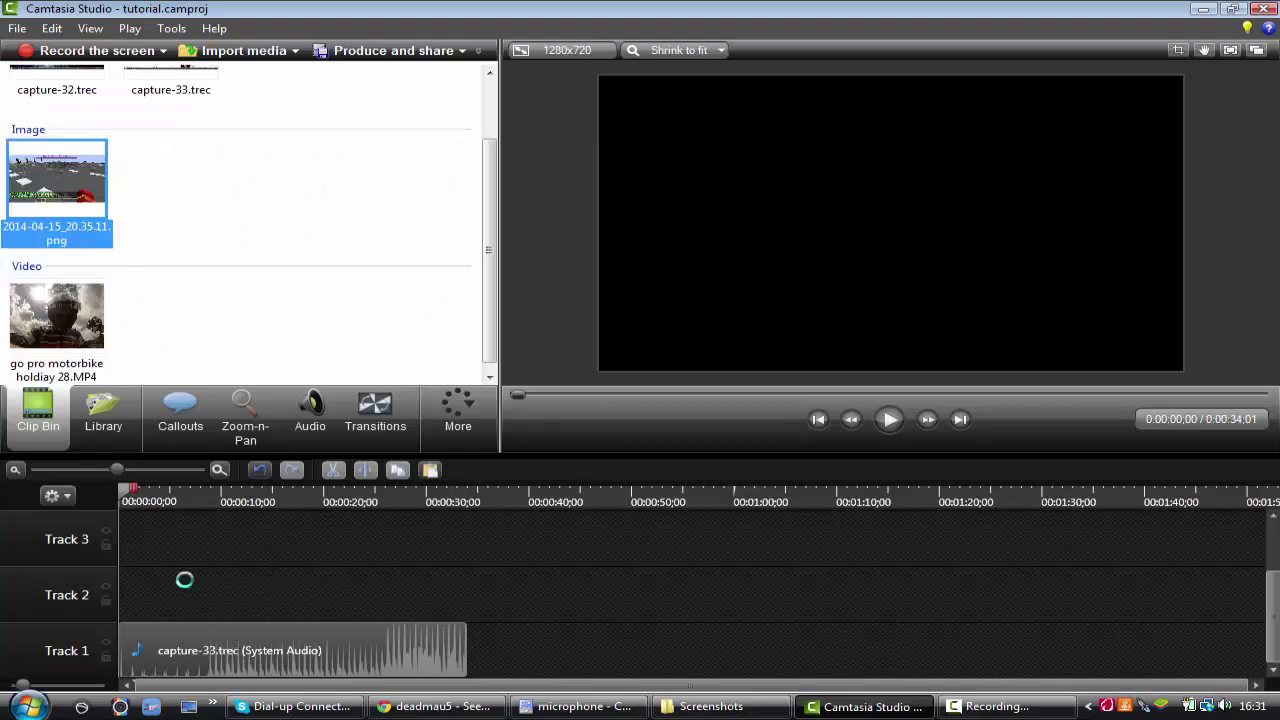
left_click_drag(170, 595, 466, 601)
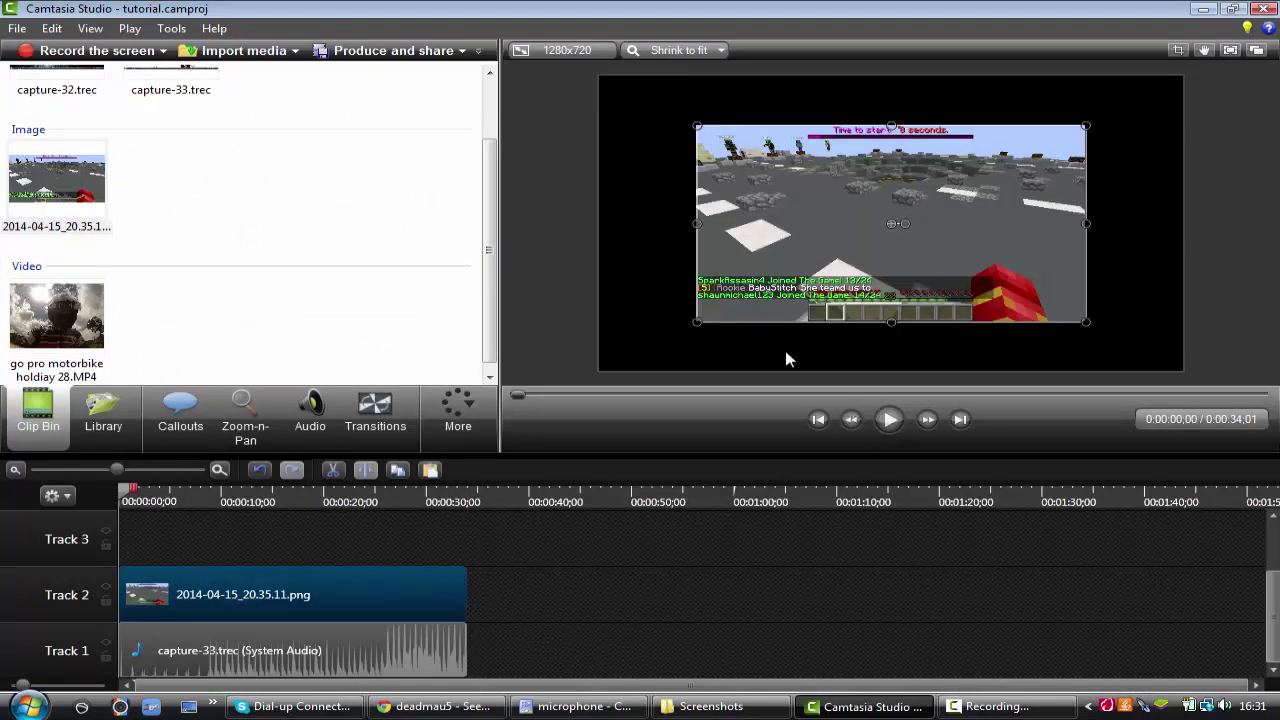
left_click_drag(743, 283, 647, 233)
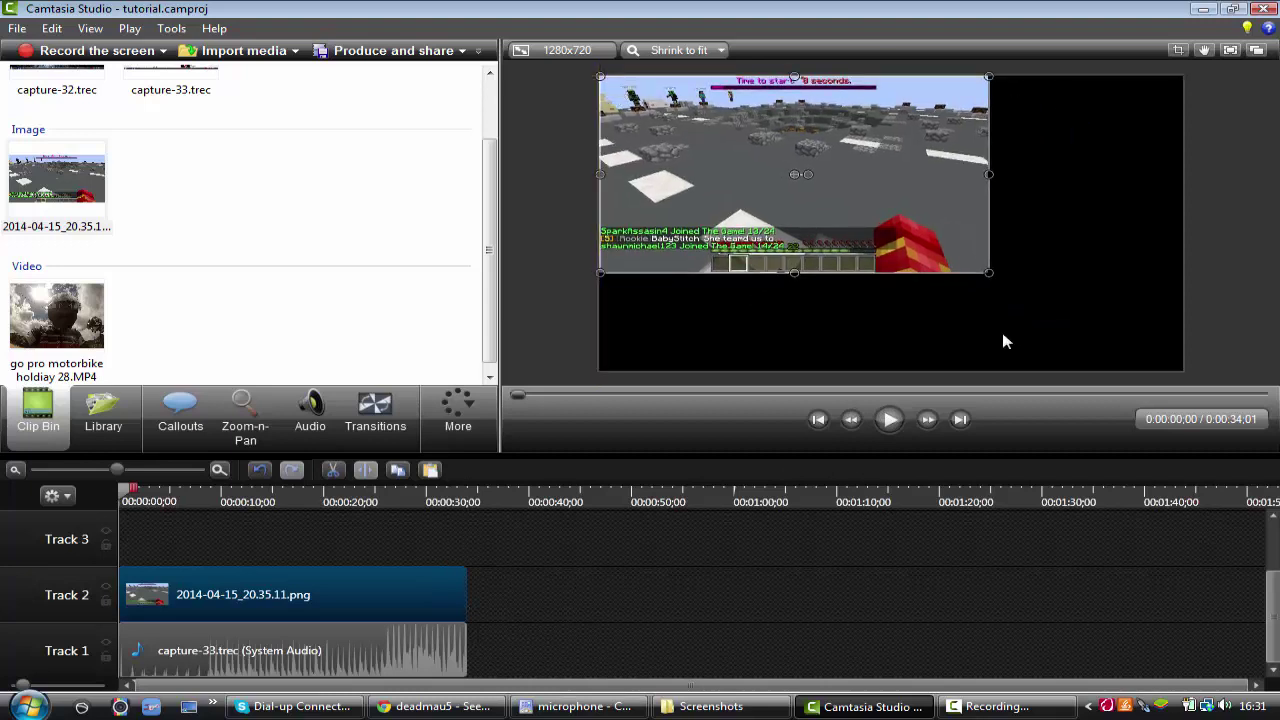
left_click_drag(988, 273, 1183, 371)
left_click_drag(1183, 230, 1183, 224)
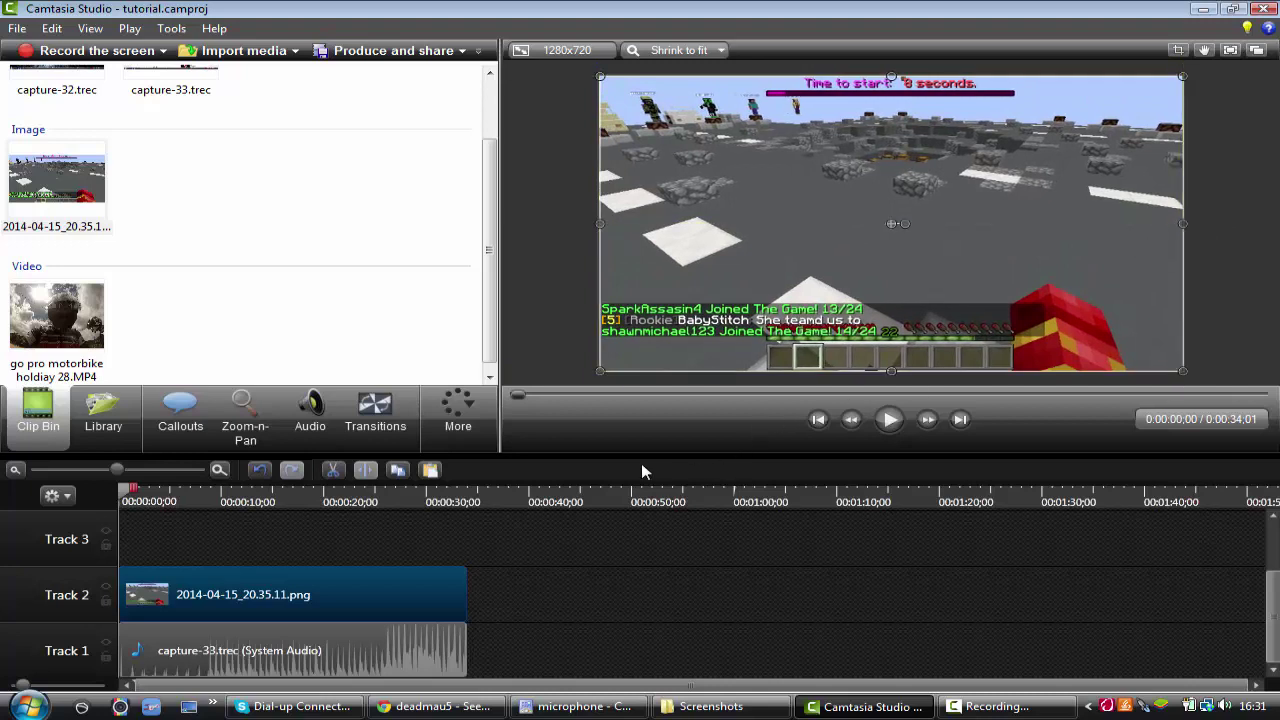
left_click(888, 421)
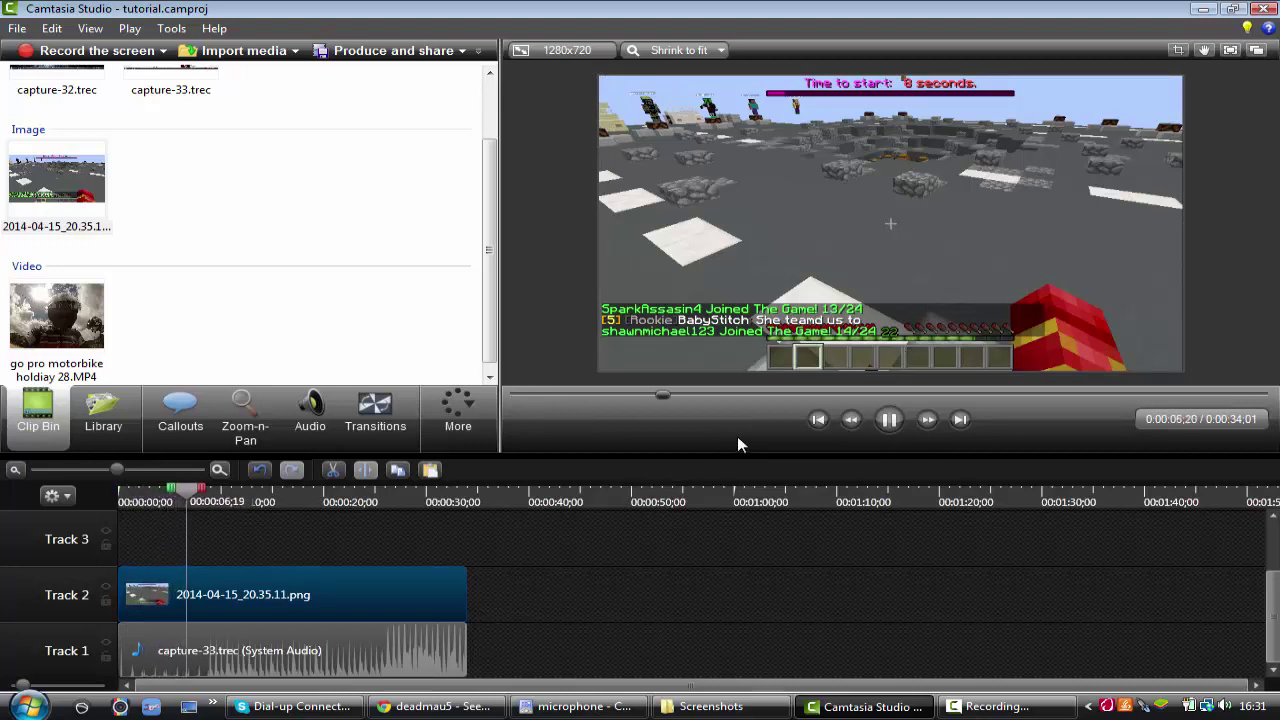
left_click(889, 419)
left_click(265, 594)
key("Delete")
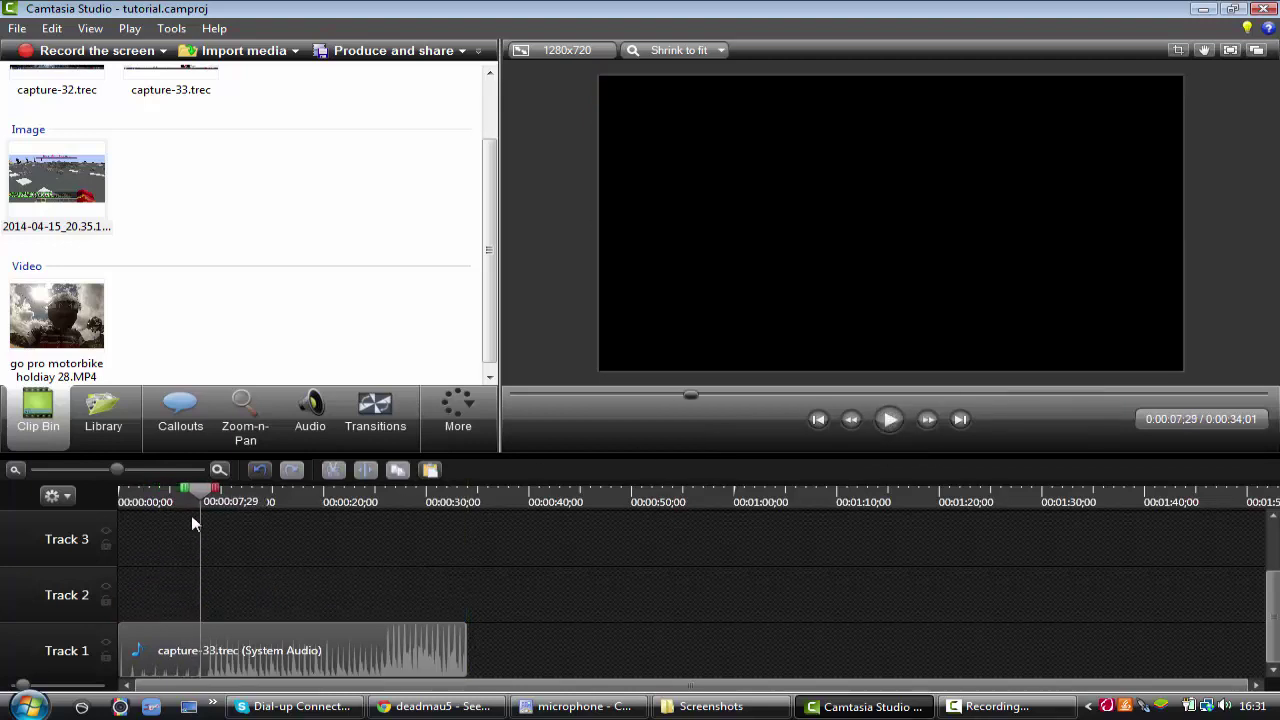
left_click_drag(200, 502, 99, 507)
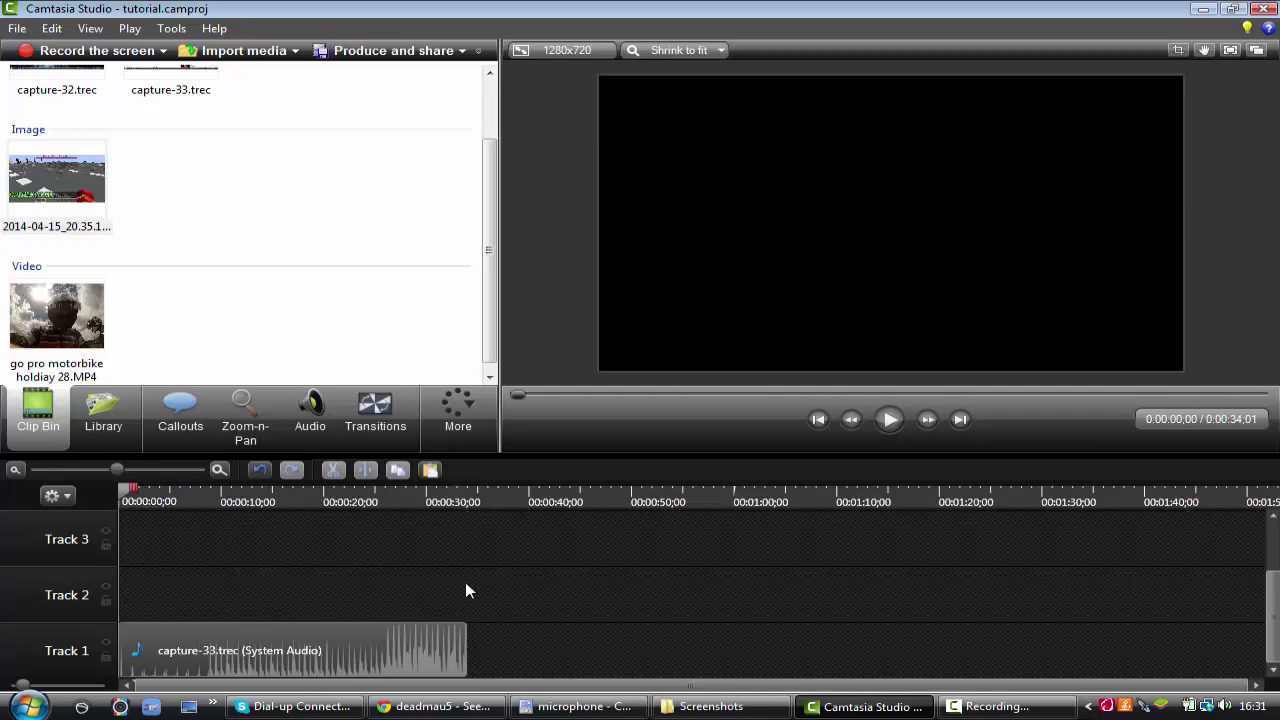
left_click_drag(489, 255, 513, 207)
left_click(335, 273)
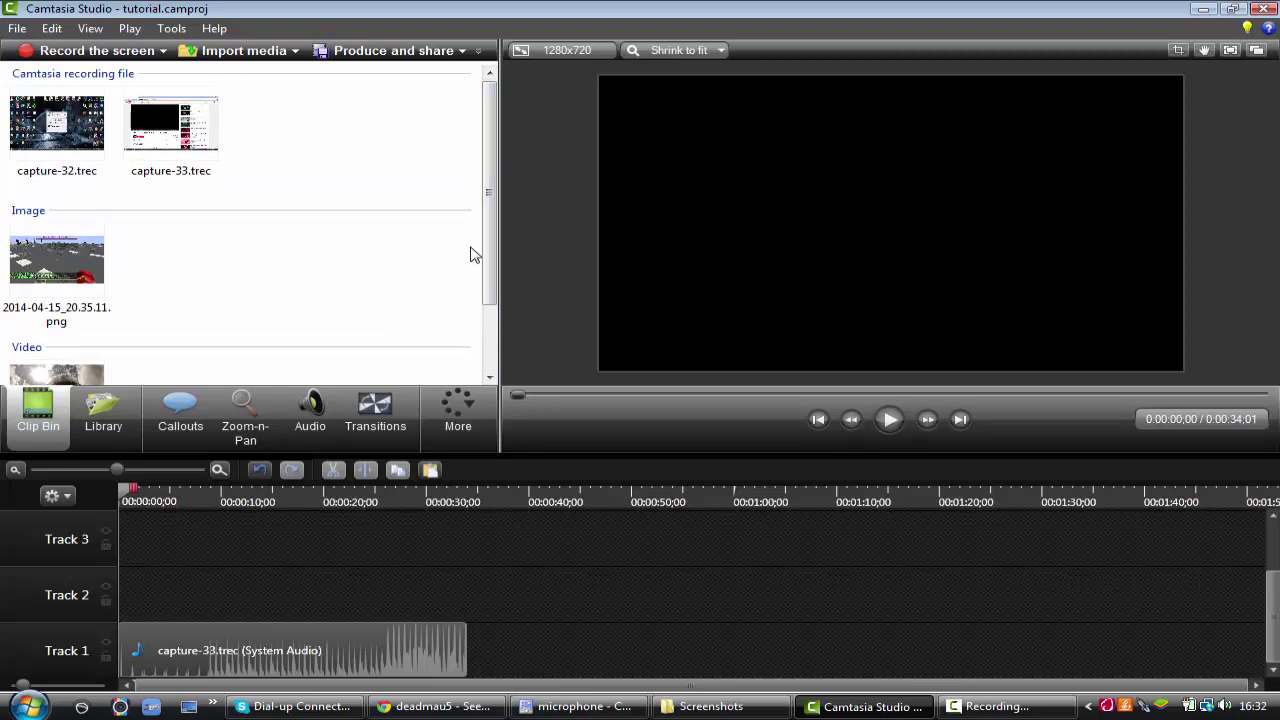
scroll(466, 258, "down", 3)
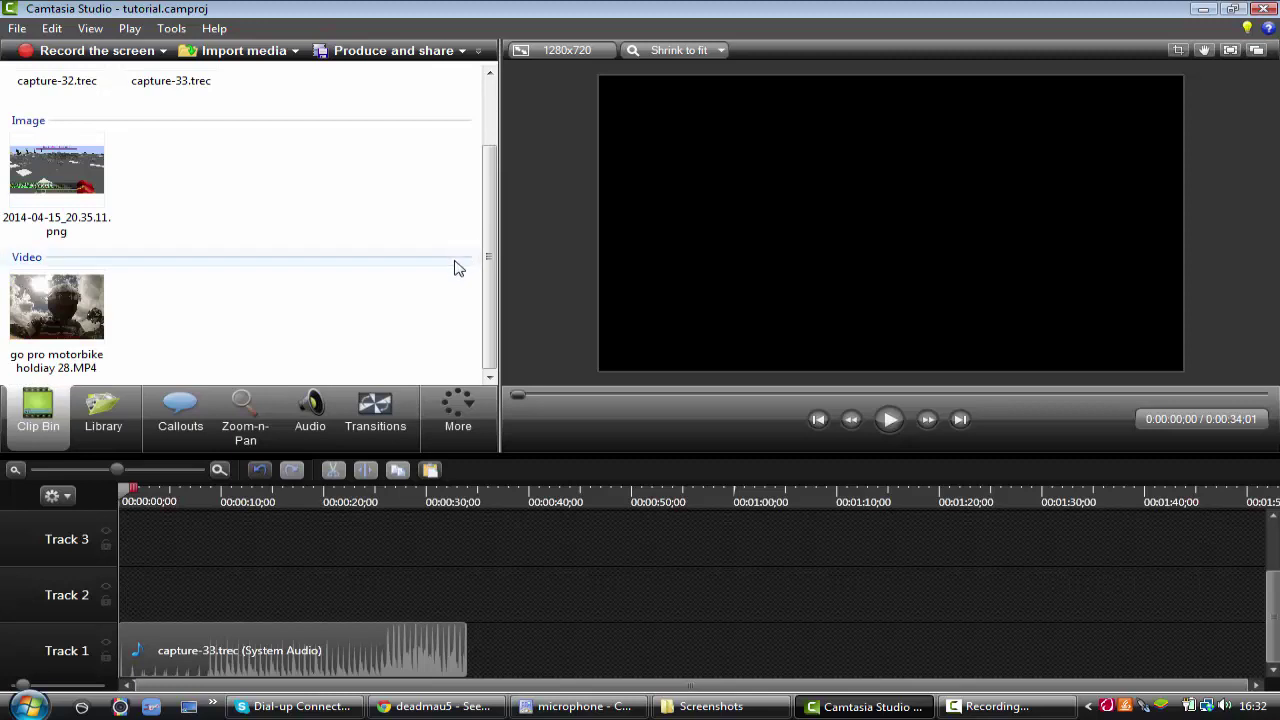
scroll(397, 334, "up", 1)
scroll(434, 271, "down", 1)
scroll(435, 271, "up", 1)
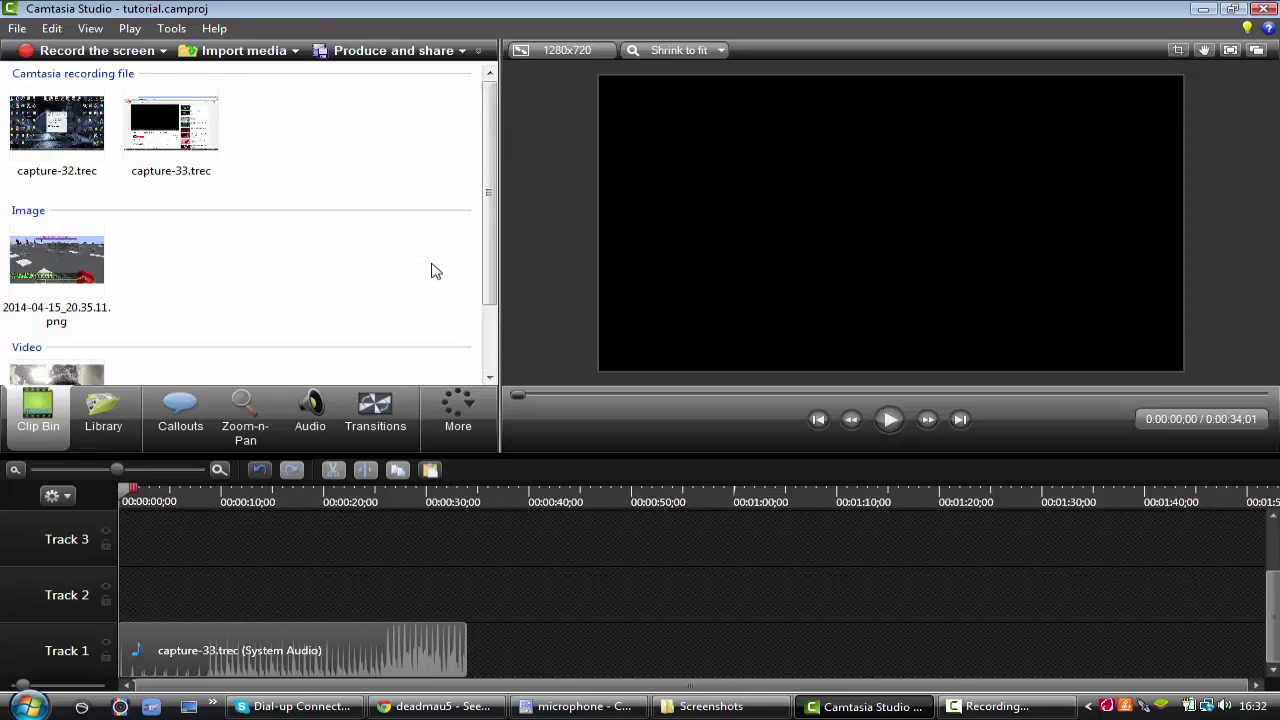
scroll(435, 271, "down", 1)
scroll(435, 271, "up", 1)
scroll(889, 371, "down", 2)
scroll(903, 310, "up", 3)
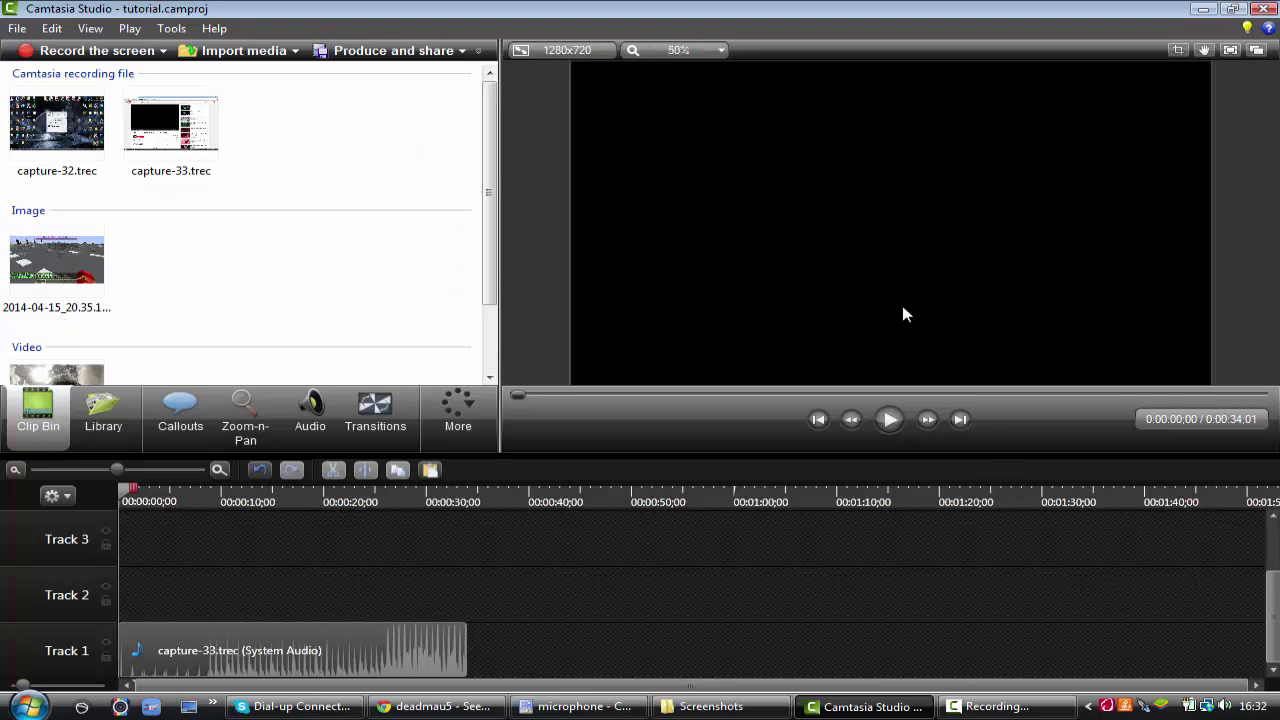
scroll(903, 315, "down", 1)
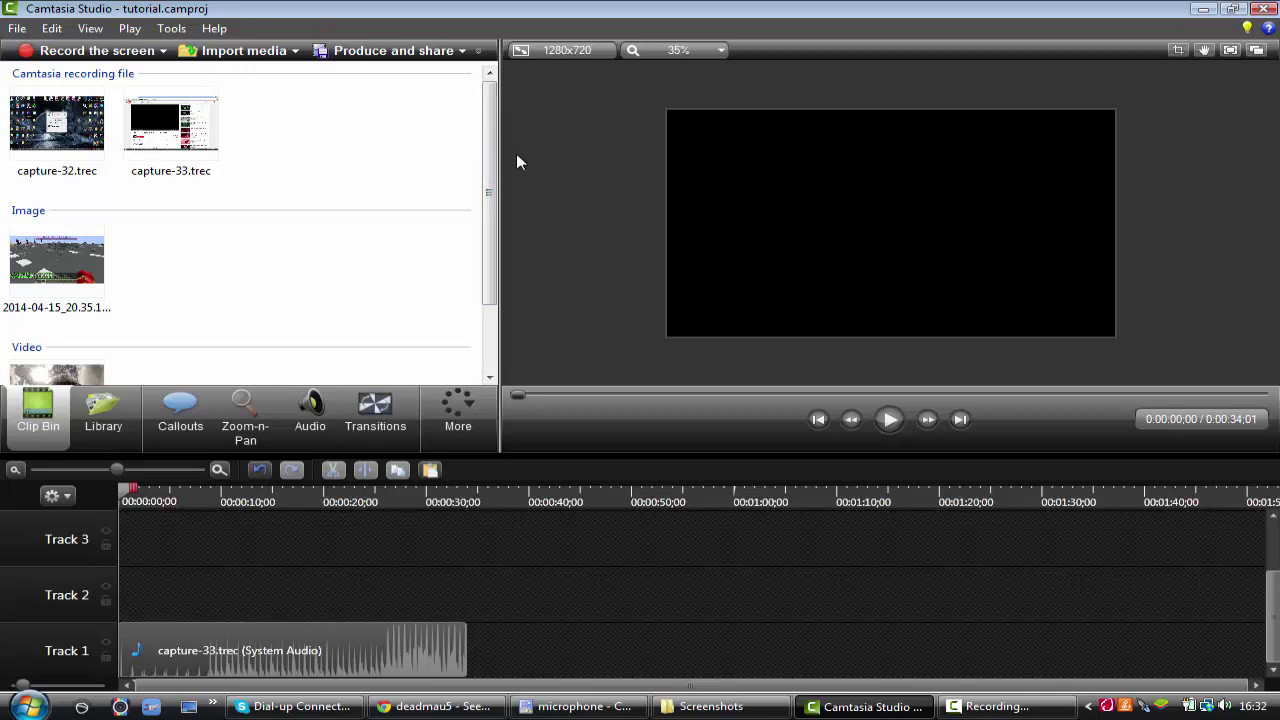
- Show the Camtasia Recorder control bar with its capture timer reading 0:07:12
left_click_drag(493, 282, 573, 128)
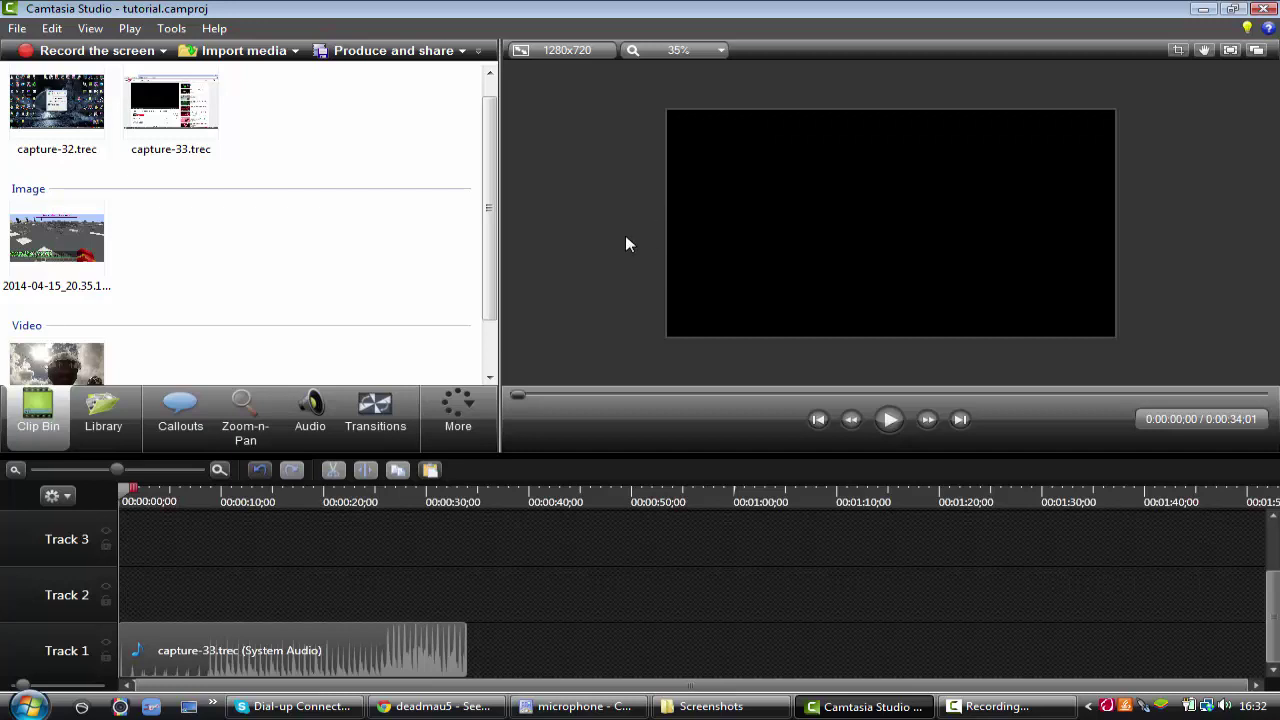
scroll(865, 288, "up", 2)
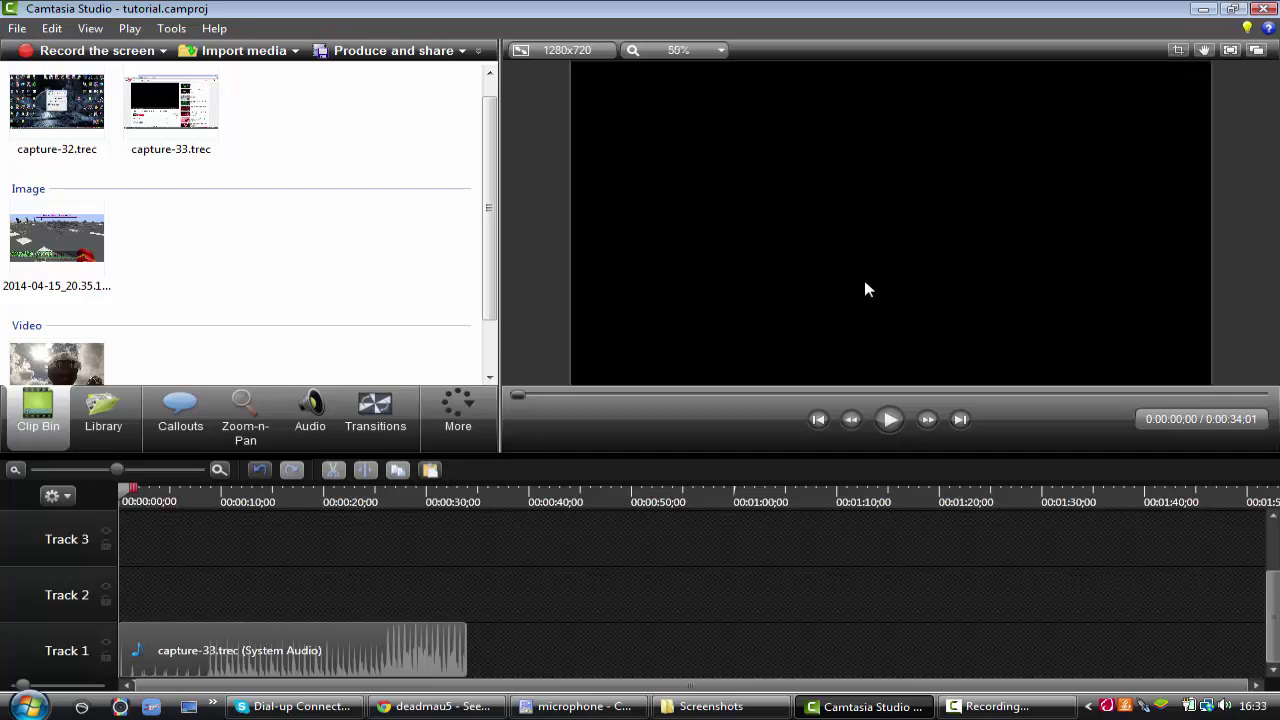
scroll(604, 116, "down", 2)
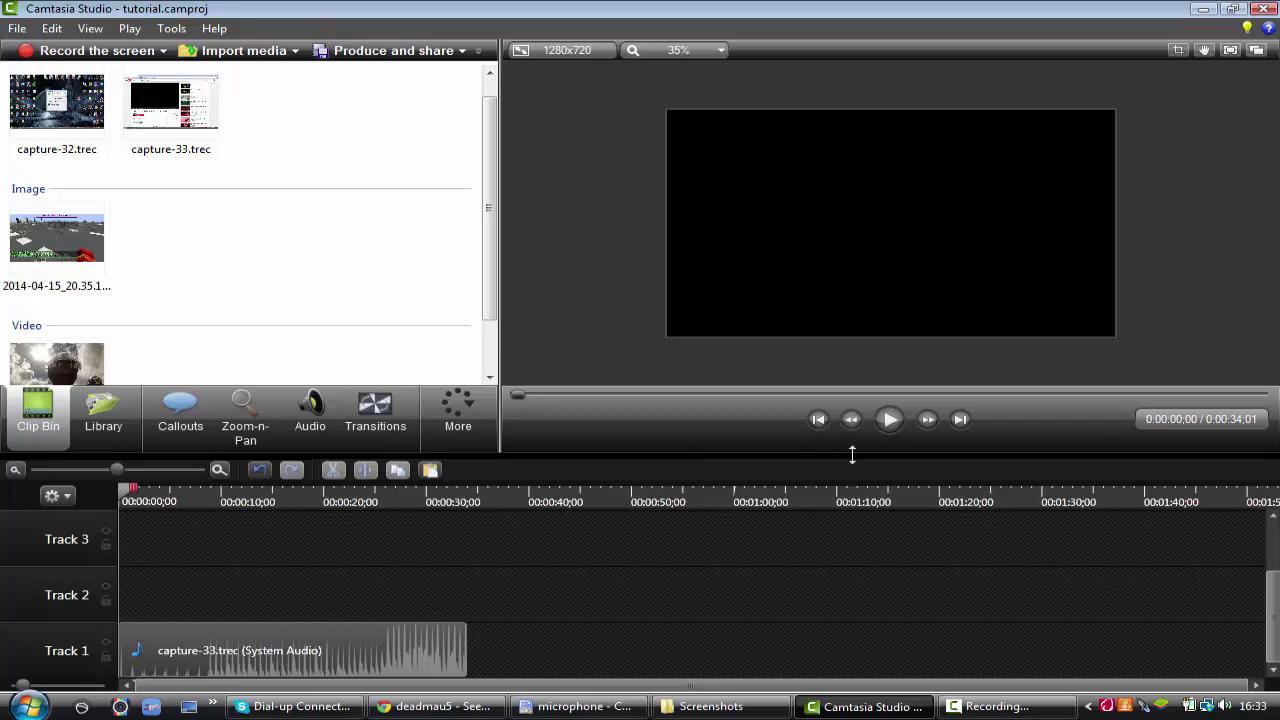
left_click(990, 706)
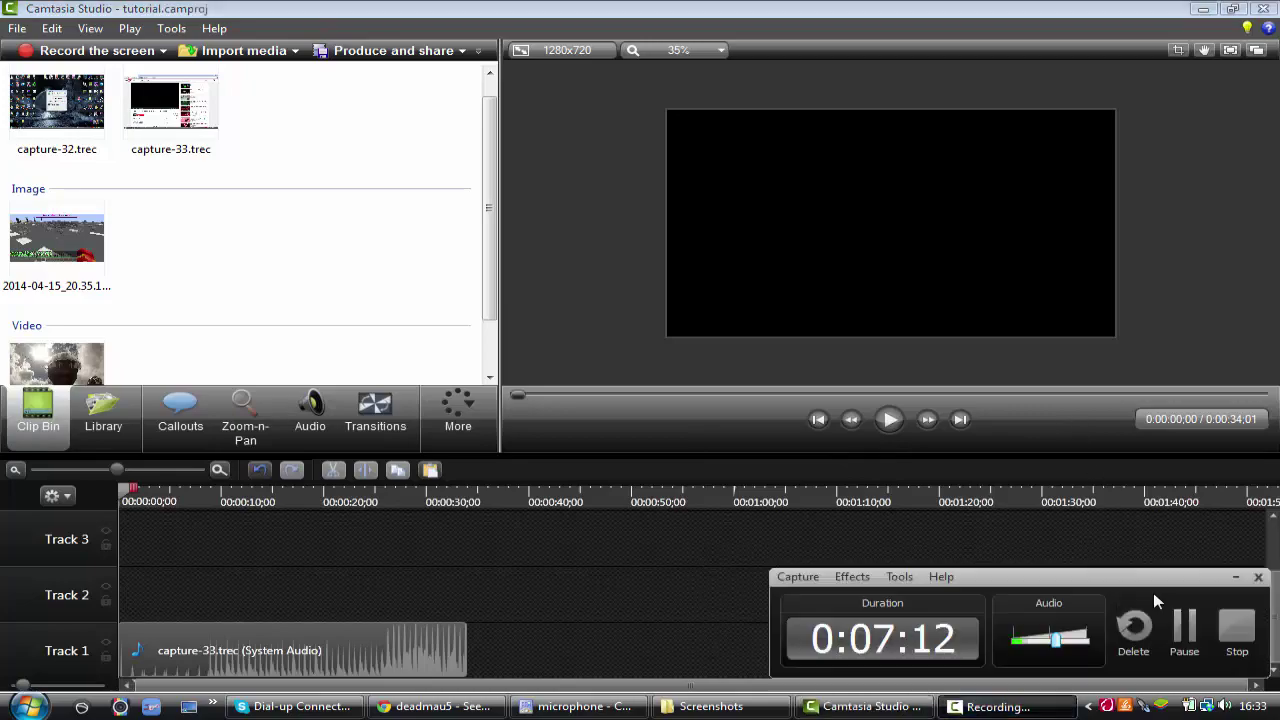